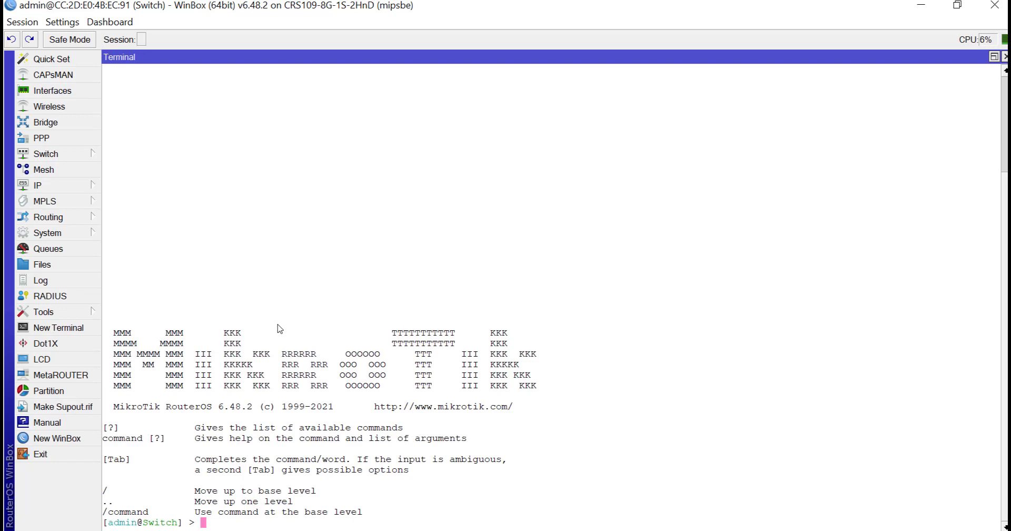
Step: Test the router's internet connection with a ping to 8.8.8.8 from its terminal, stop it and close the terminal
text(ping 8.8.8.8)
key(Return)
key(ctrl+c)
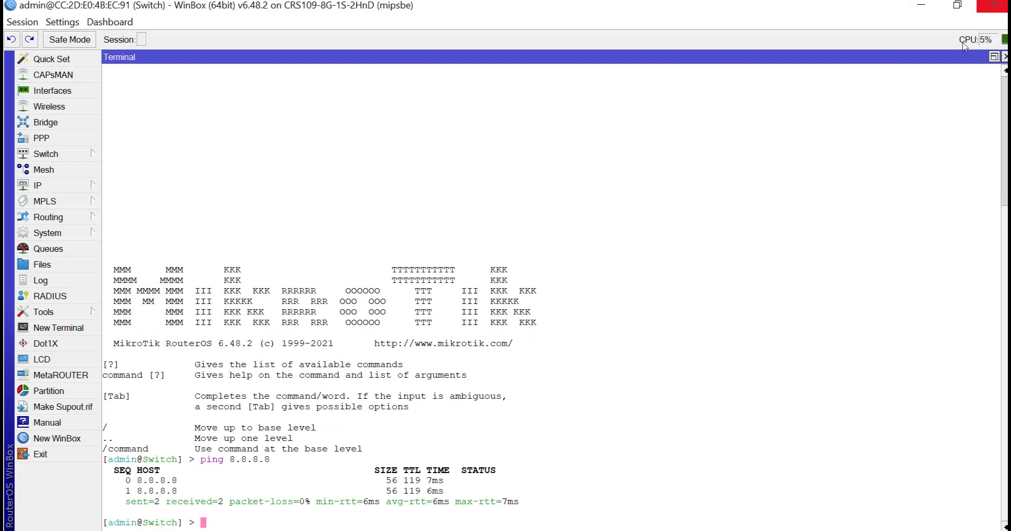
click(1004, 57)
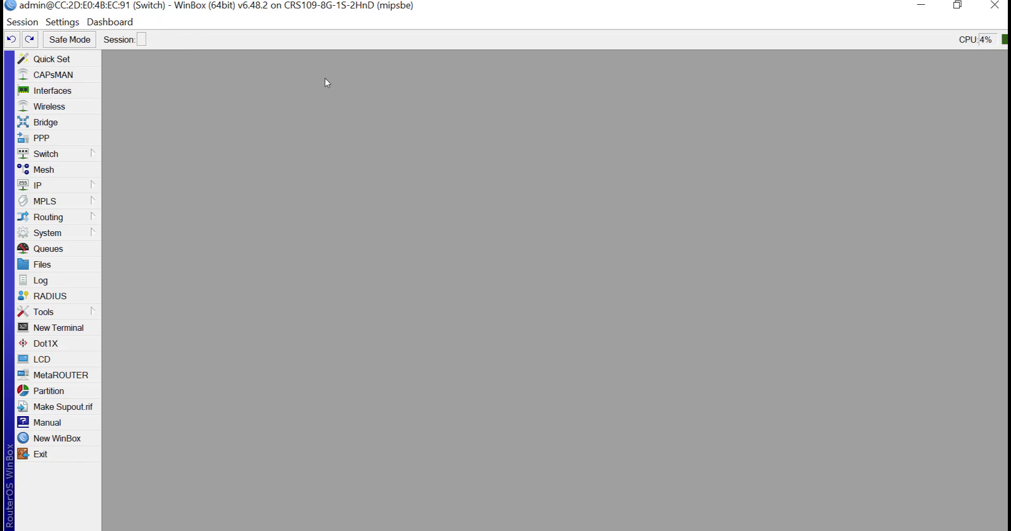
Step: Open the Windows Command Prompt, ping google.com to test the computer's connection, and close it
key(super)
text(cm)
key(Return)
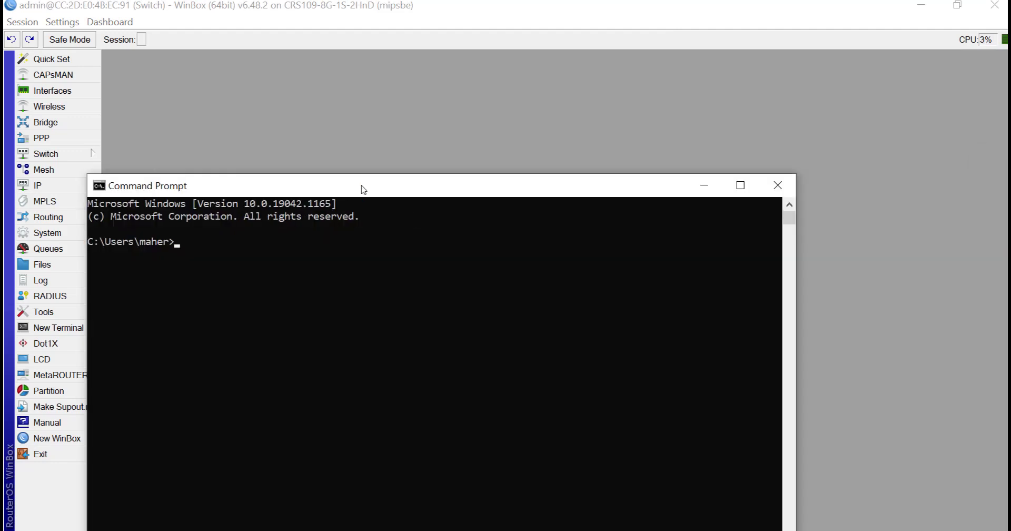
drag(361, 187, 383, 104)
text(ping)
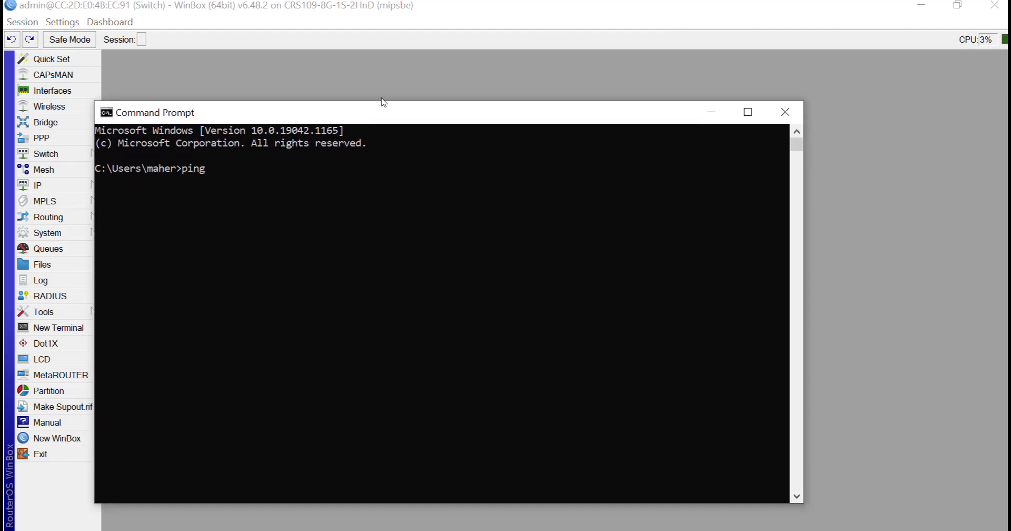
text( google.com)
key(Return)
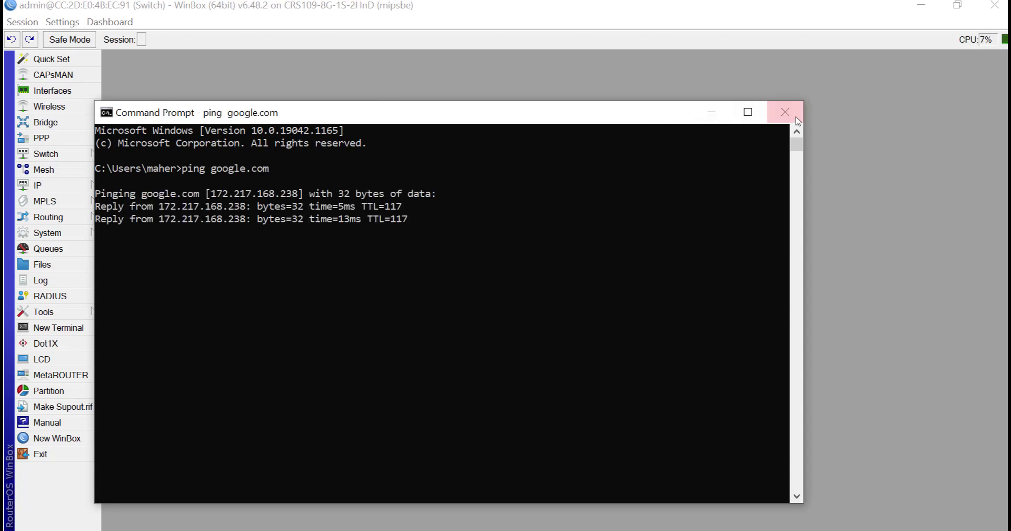
click(785, 112)
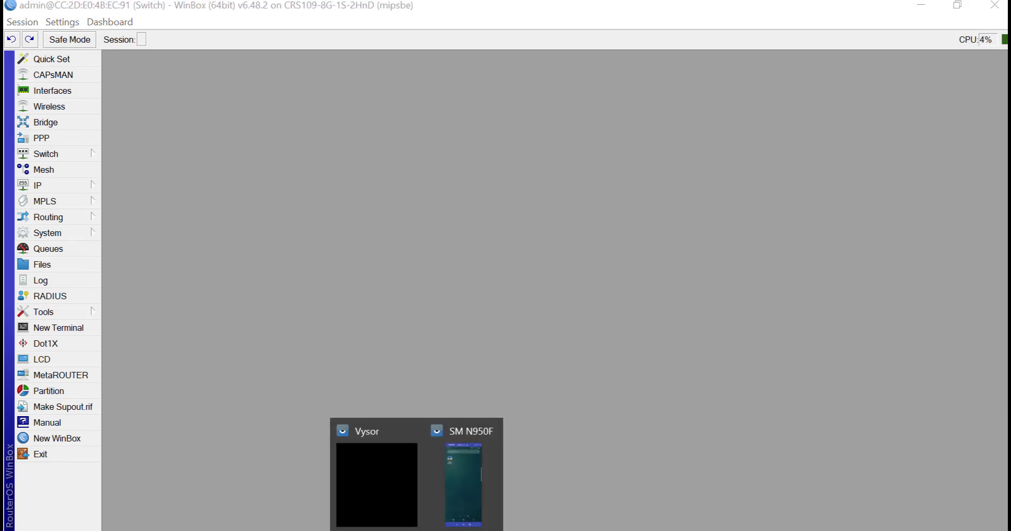
Step: Bring up the mirrored SM N950F phone screen to check for the PUBG MOBILE app, and minimize it again
click(469, 481)
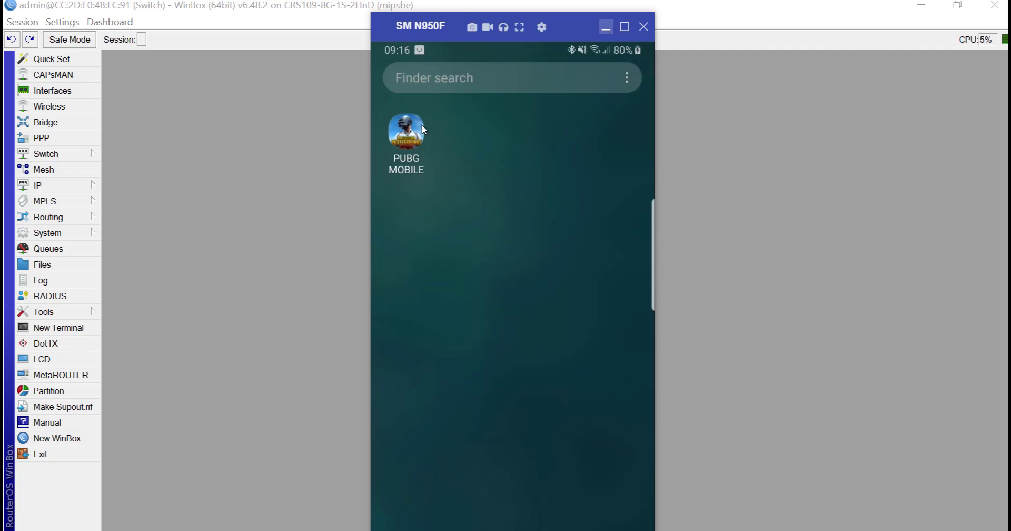
click(606, 27)
Step: Switch to Notepad++ and examine the PUBG mangle script, including the destination ports of its TCP and UDP rules
key(alt+Tab)
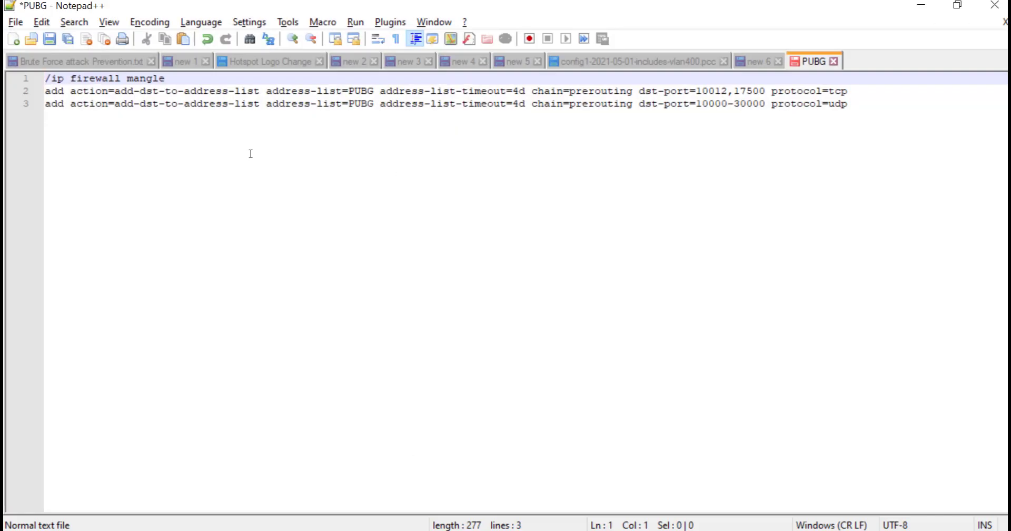
drag(49, 82, 864, 104)
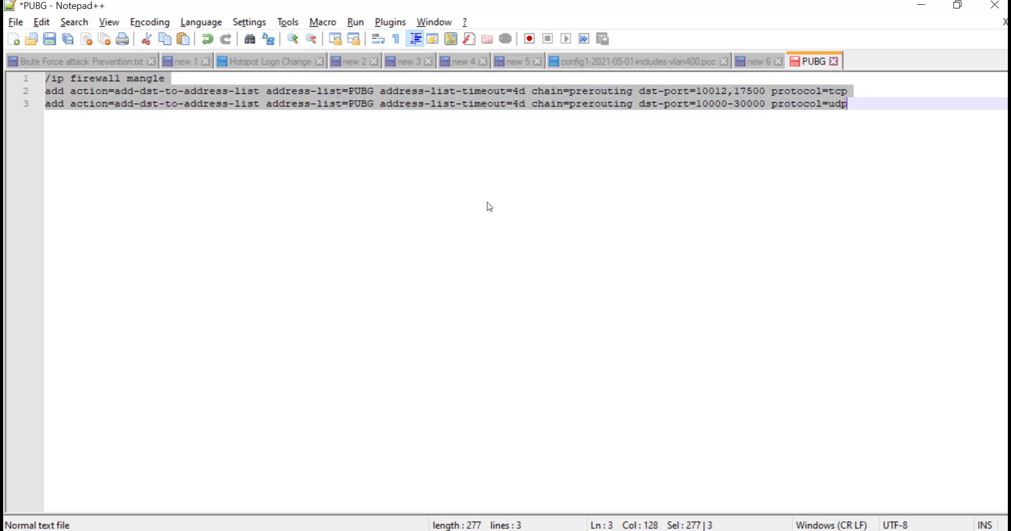
key(Right)
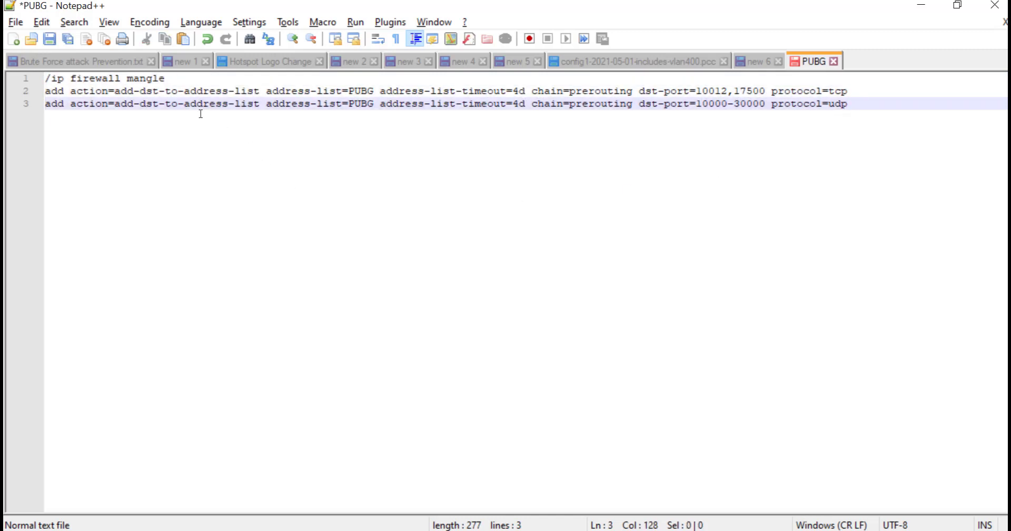
drag(115, 78, 158, 78)
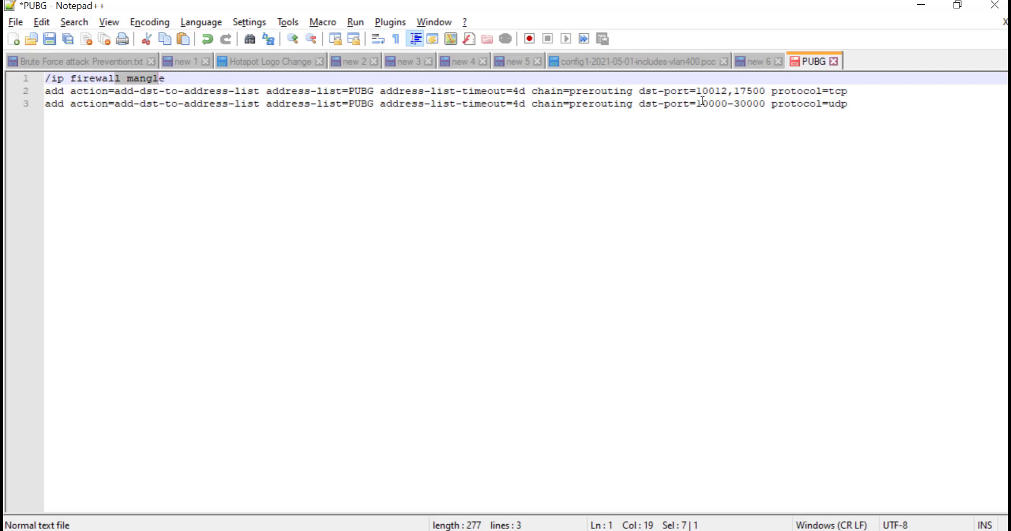
drag(696, 91, 765, 91)
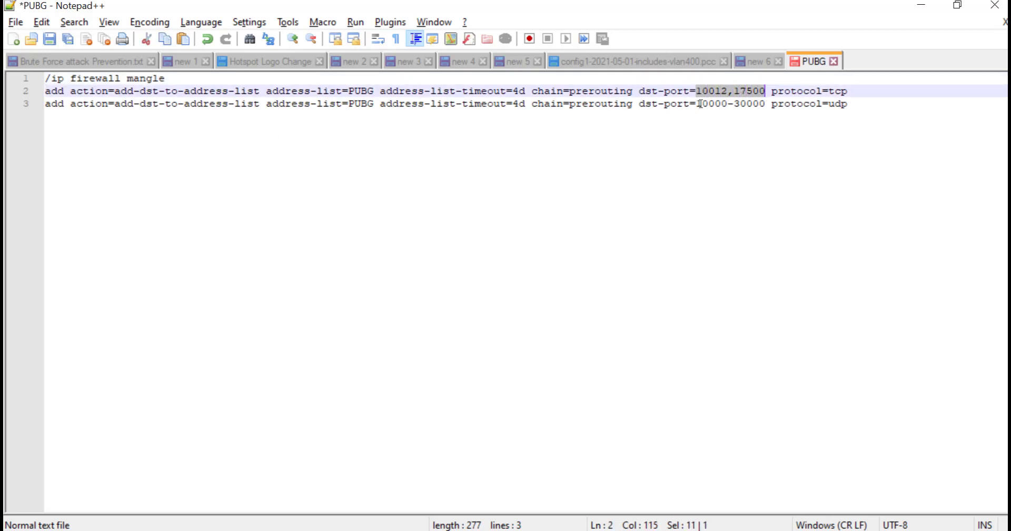
drag(697, 103, 765, 104)
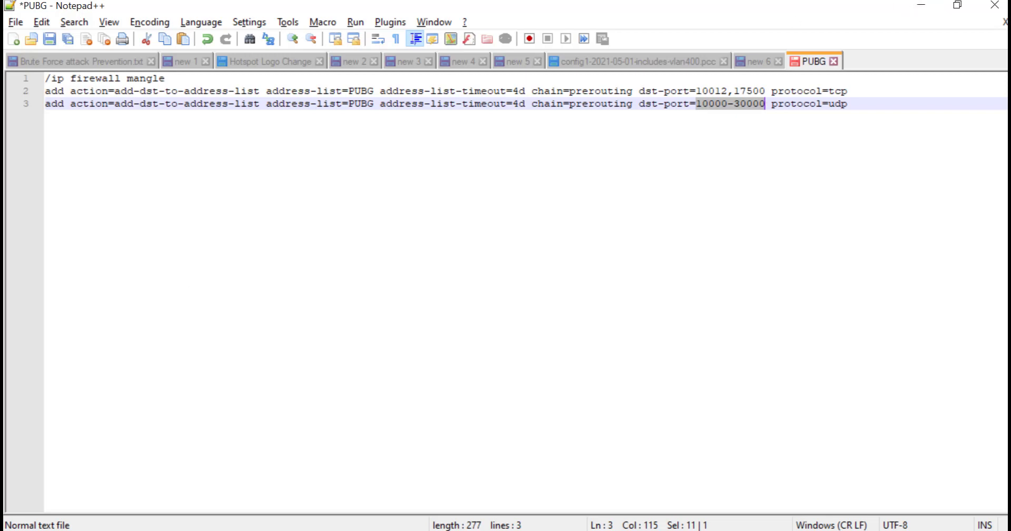
Step: Switch to WinBox and start a new IP firewall mangle rule in the prerouting chain with protocol 6 (tcp)
key(alt+Tab)
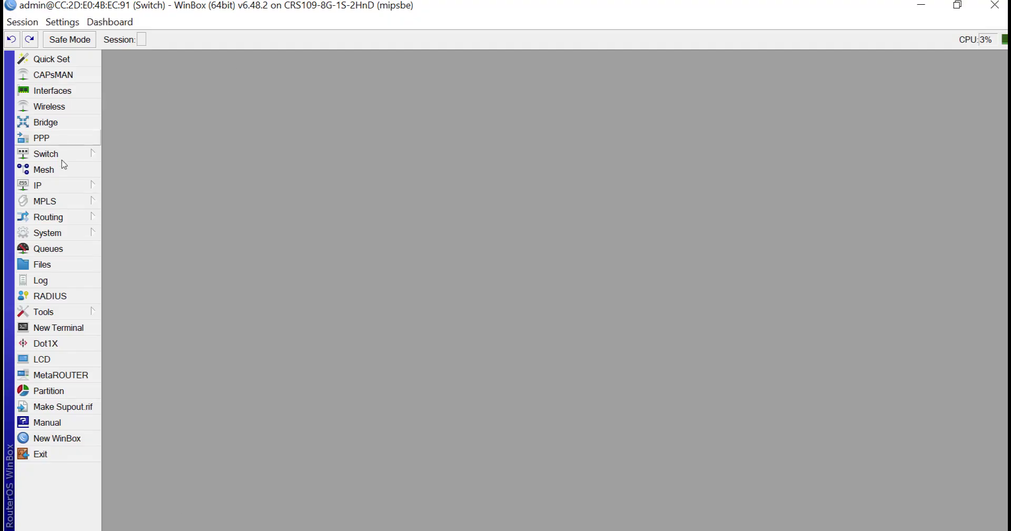
click(74, 184)
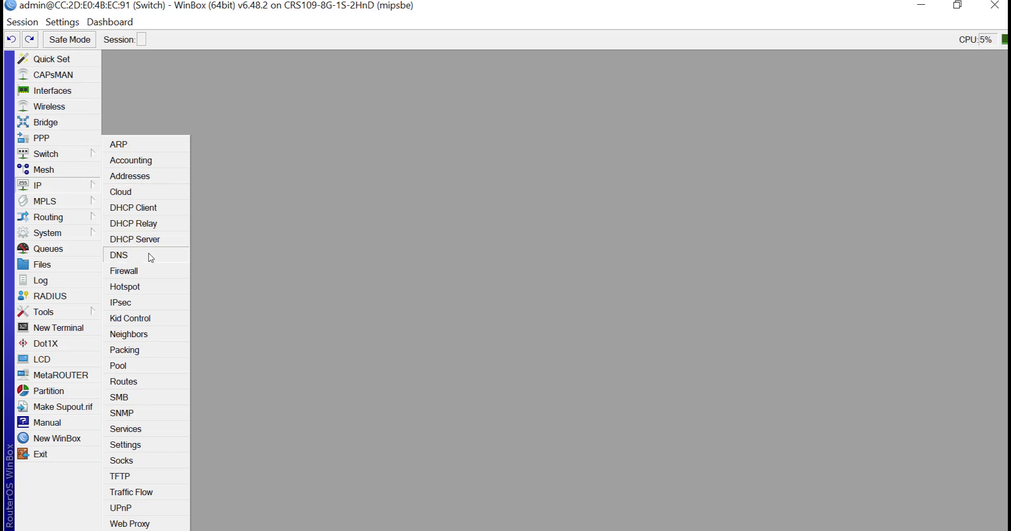
click(149, 270)
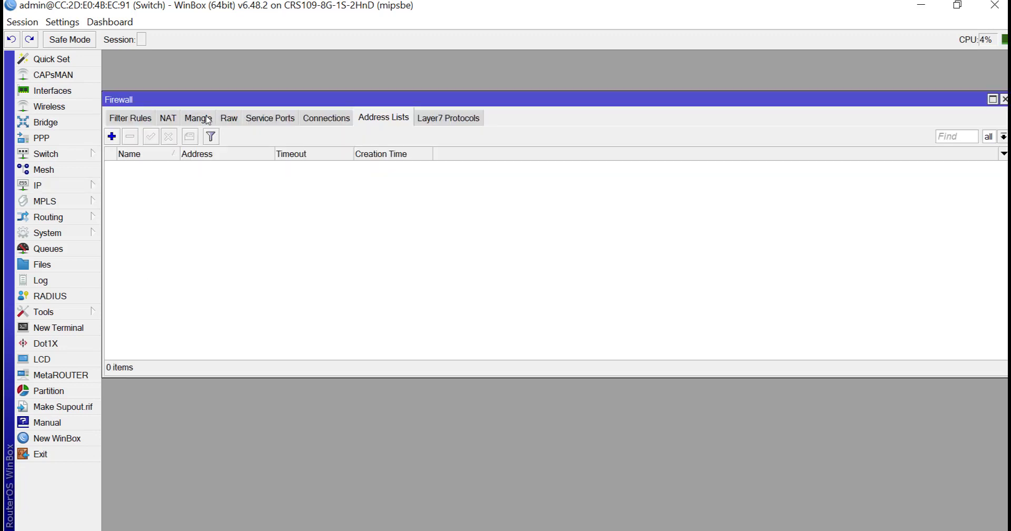
click(200, 118)
click(113, 137)
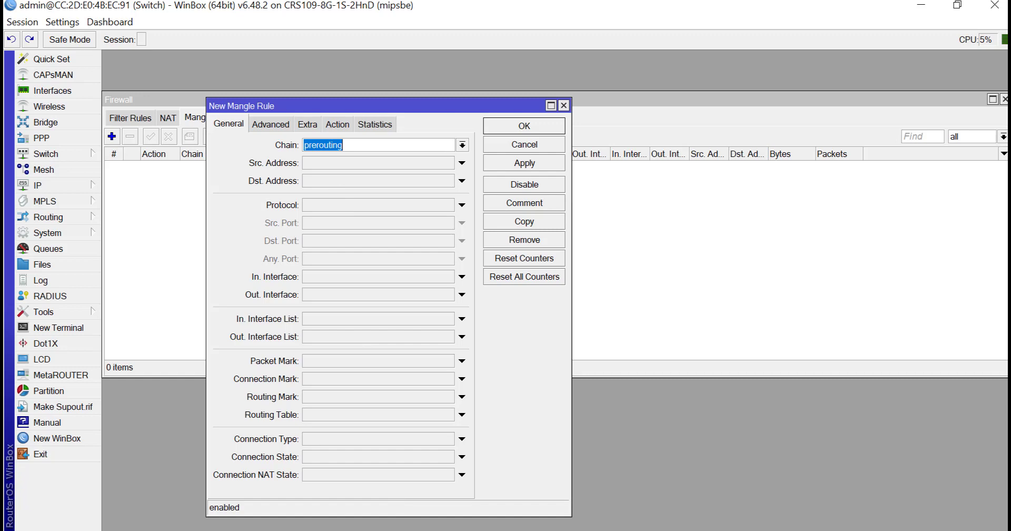
click(315, 206)
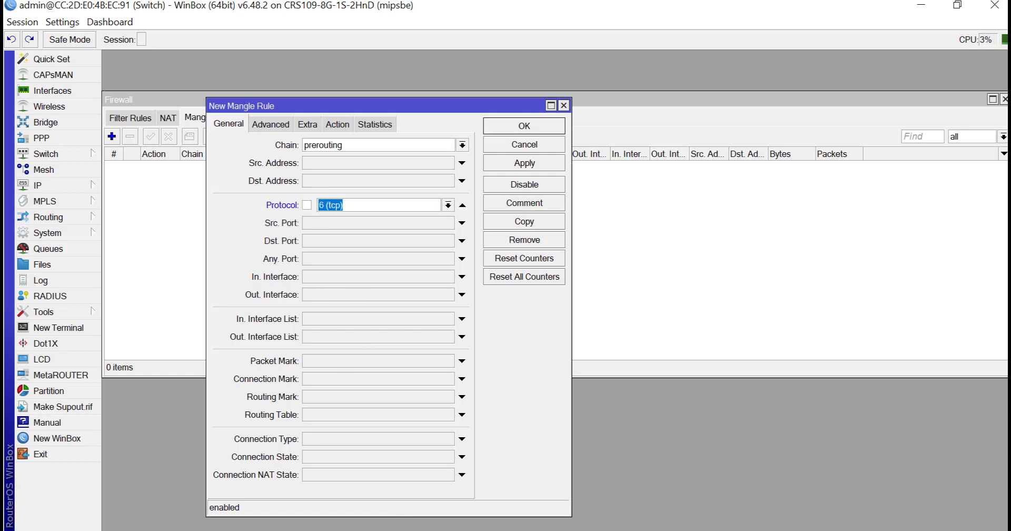
Step: Copy the TCP ports 10012,17500 from the Notepad++ script into the new mangle rule's destination port in WinBox
key(alt+Tab)
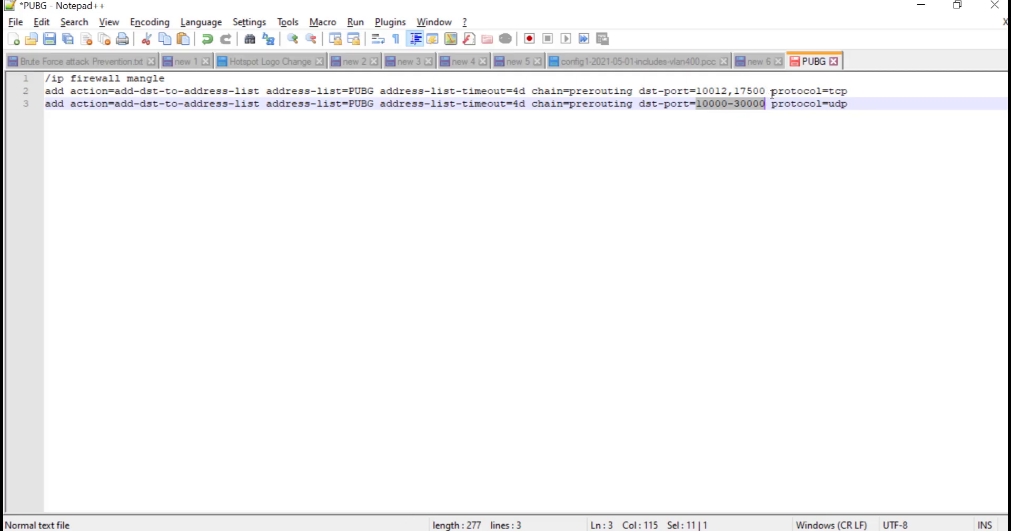
drag(764, 91, 700, 87)
key(ctrl+c)
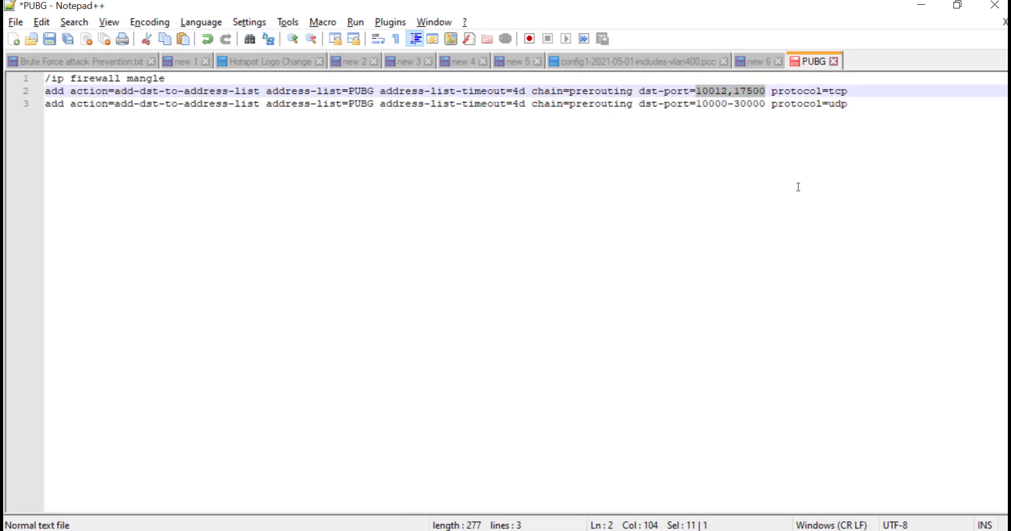
key(alt+Tab)
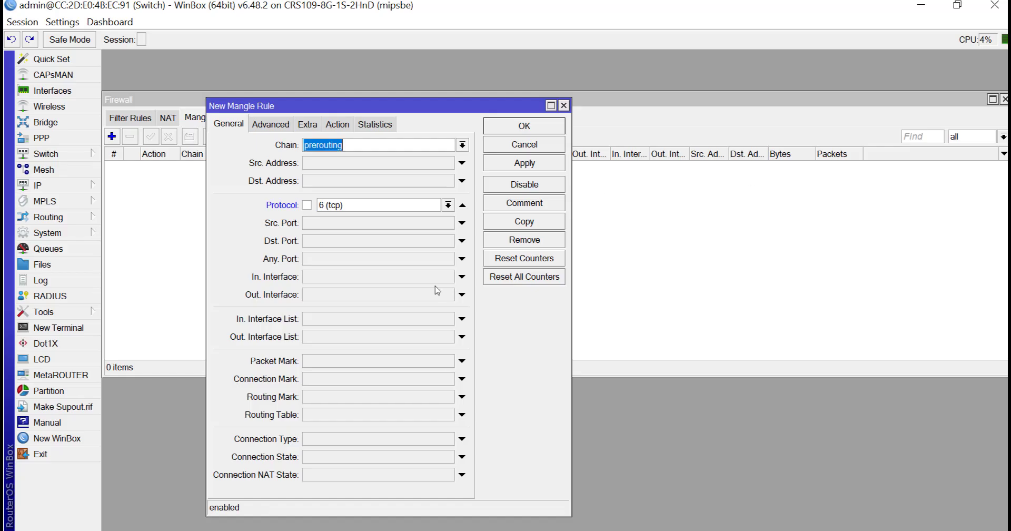
click(337, 241)
key(ctrl+v)
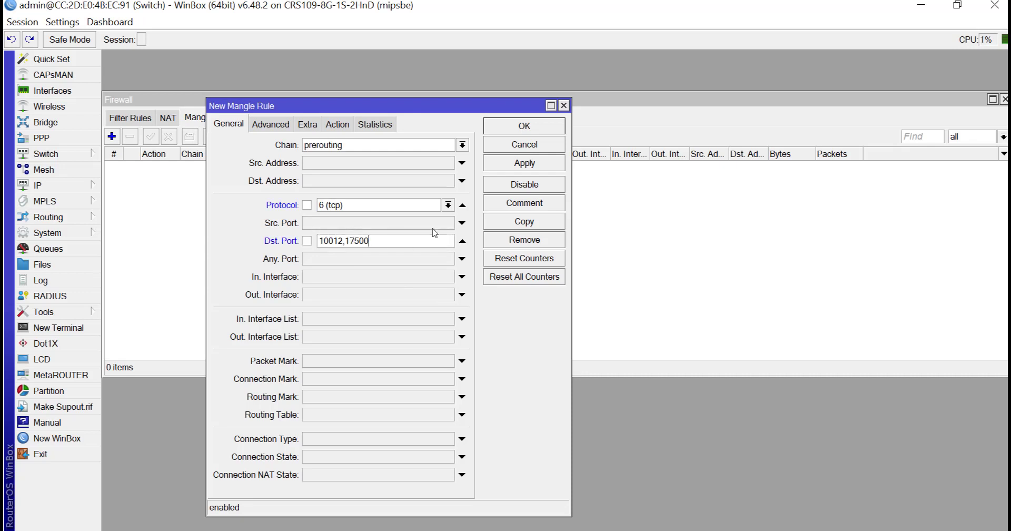
Step: Set the rule's action to add dst to address list, with address list PUBGM and timeout 96:00:00, and apply it
click(343, 126)
click(330, 145)
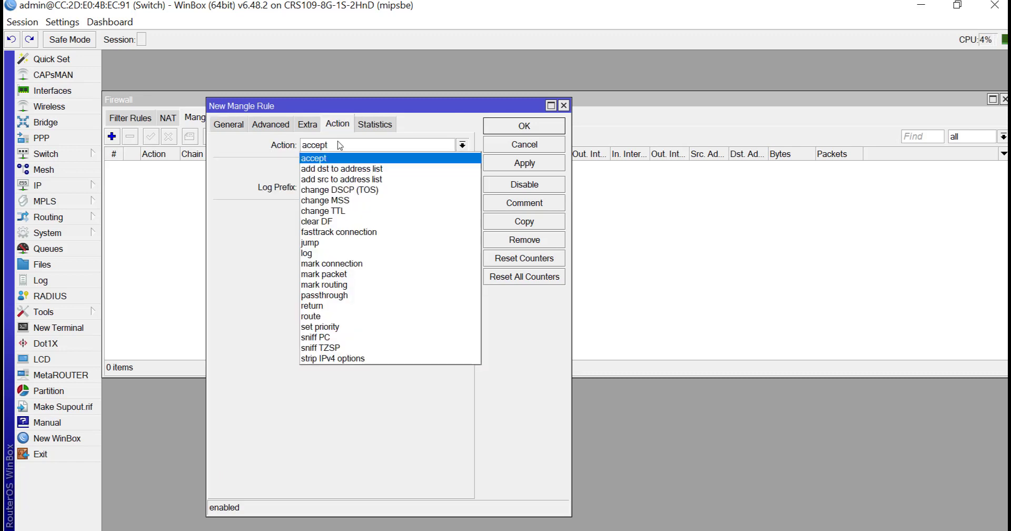
click(339, 168)
click(345, 213)
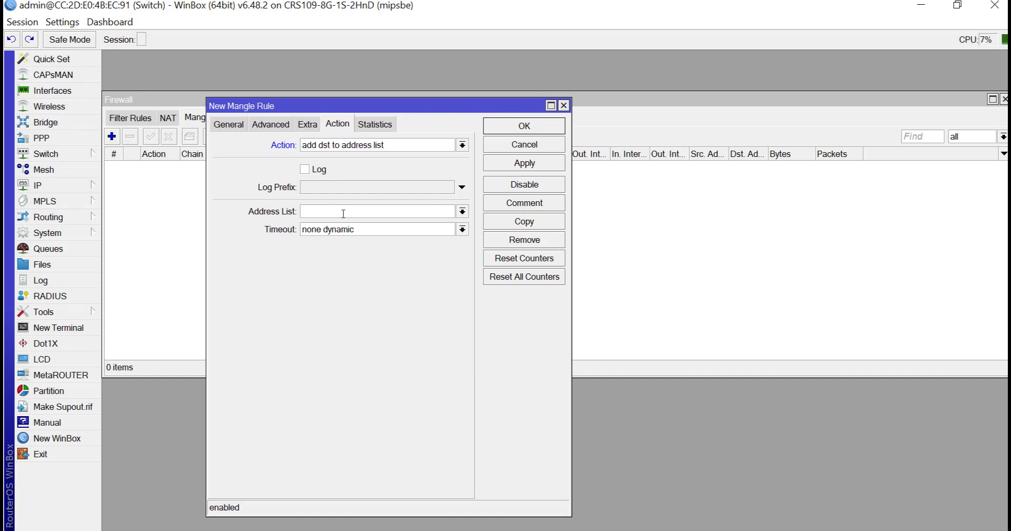
text(PU)
text(BGM)
double_click(350, 228)
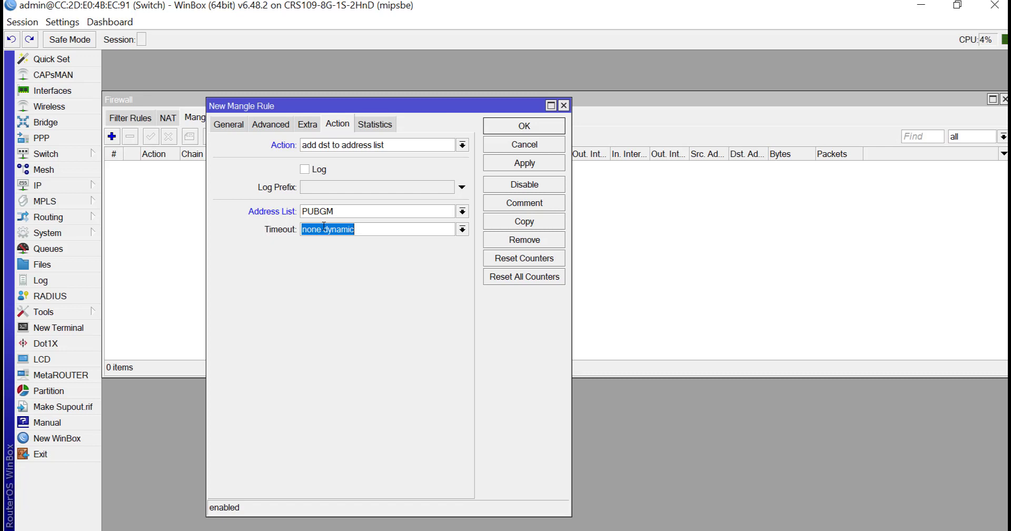
text(96:00:00)
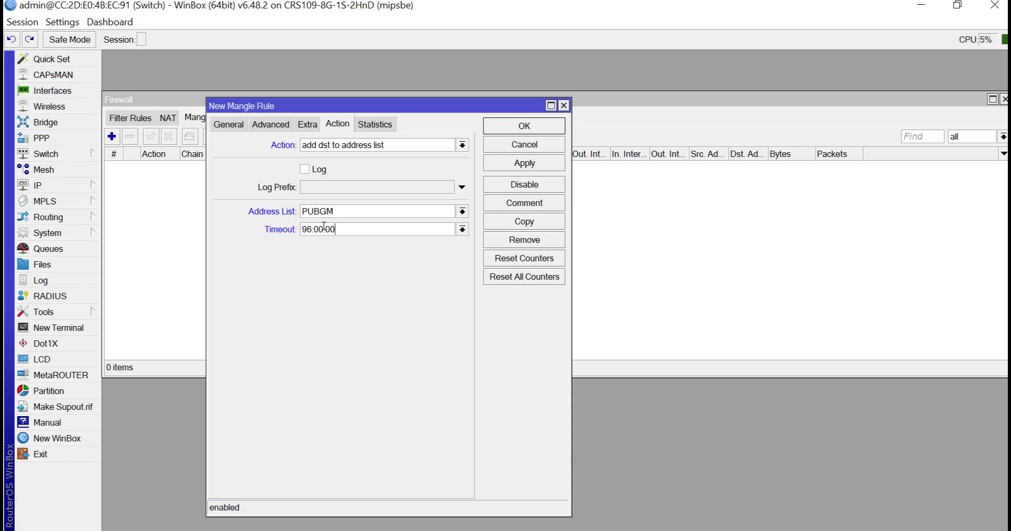
click(514, 164)
Step: Change the TCP mangle rule's address list timeout to 30d 00:00:00 and apply it
click(307, 229)
key(BackSpace)
text(30d 00)
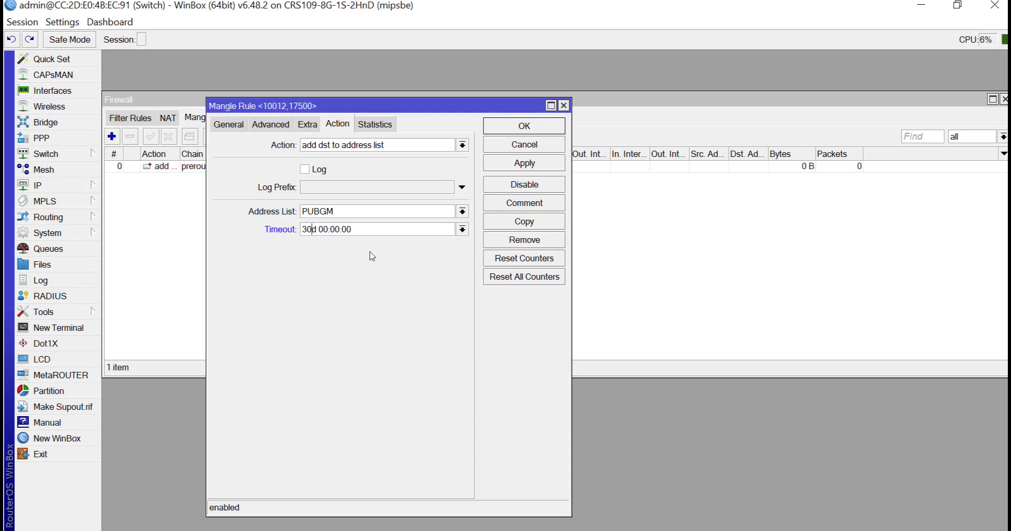
click(542, 164)
Step: Review the TCP mangle rule's protocol, destination ports, action and address list, and close the rule
click(231, 129)
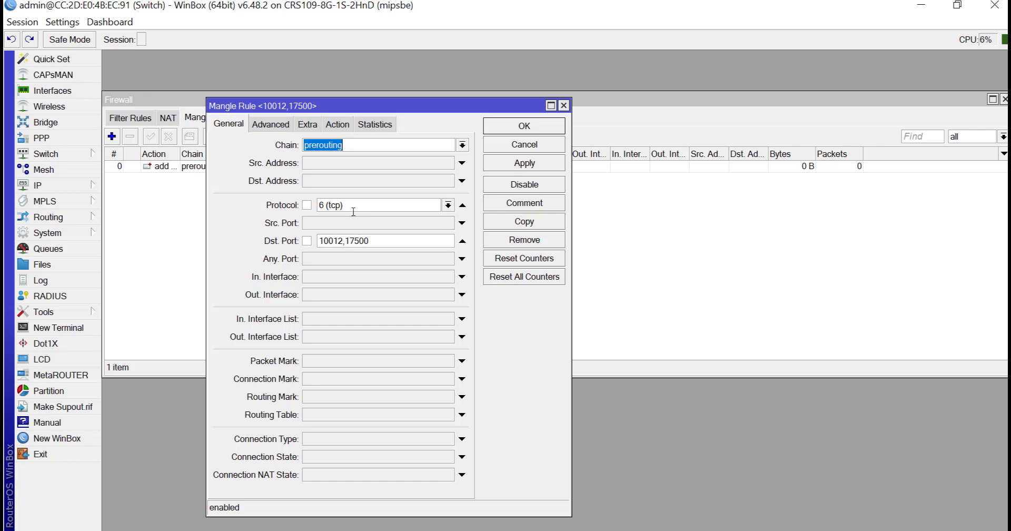
drag(384, 243, 312, 245)
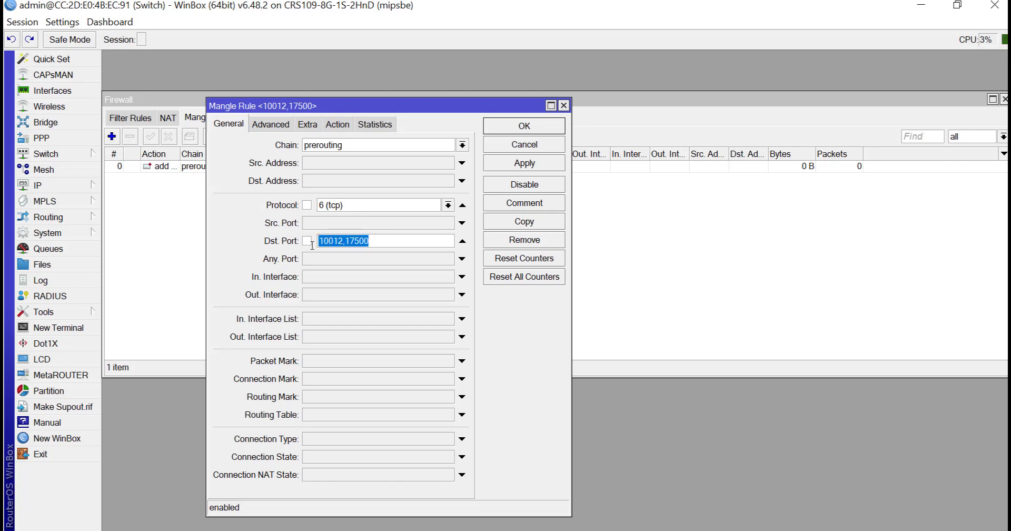
click(343, 129)
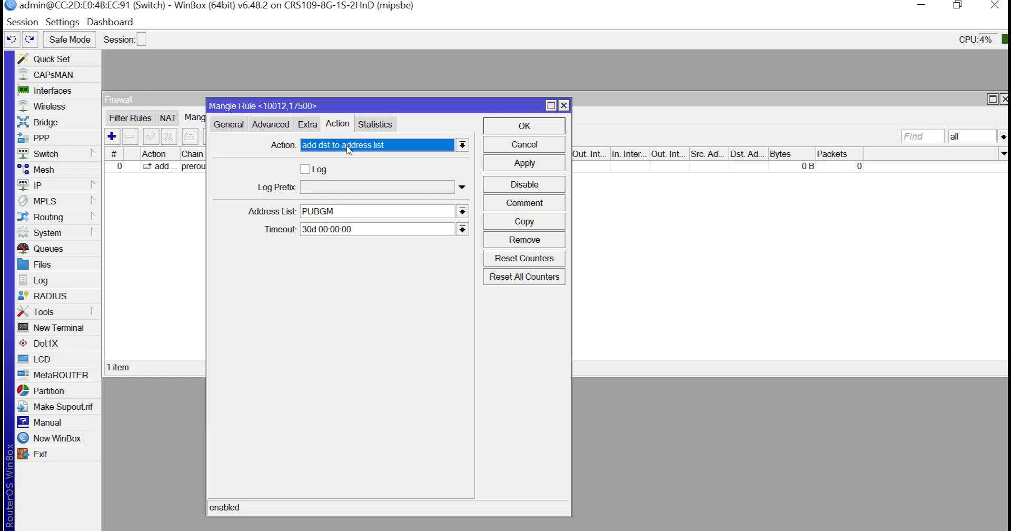
drag(355, 209, 291, 214)
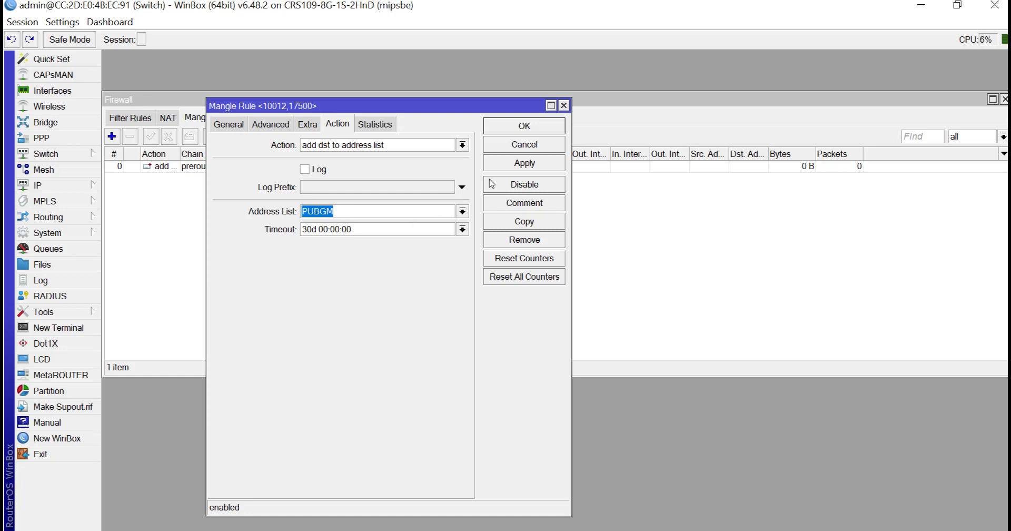
click(564, 106)
Step: Check the firewall's address lists for entries and return to the mangle rules
click(383, 118)
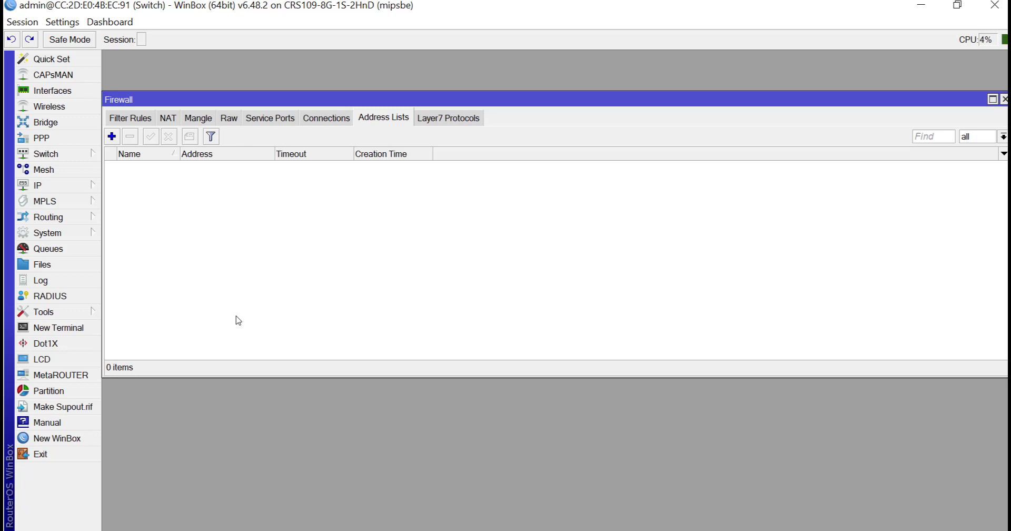
click(140, 120)
click(195, 117)
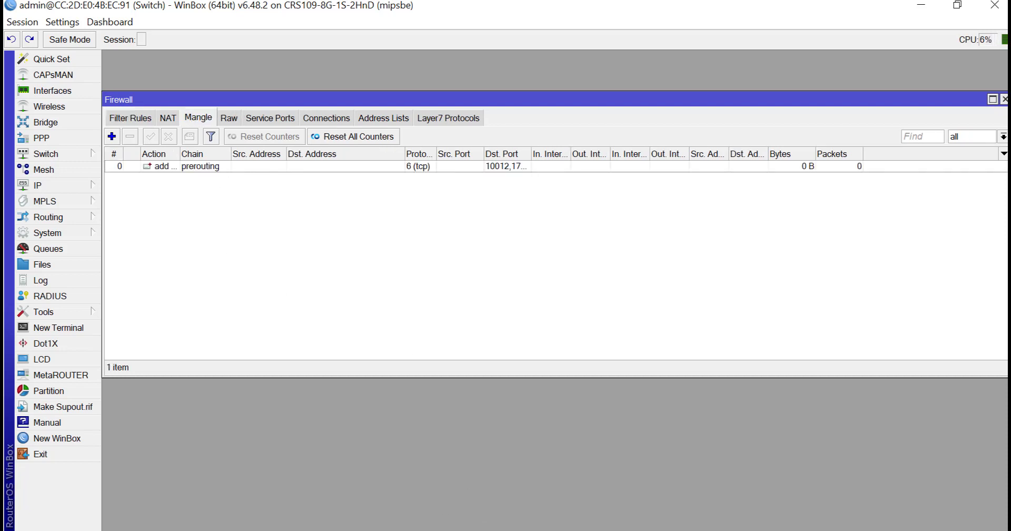
Step: Look up the UDP rule's destination port range in the PUBG notes in Notepad++ and return to WinBox
key(alt+Tab)
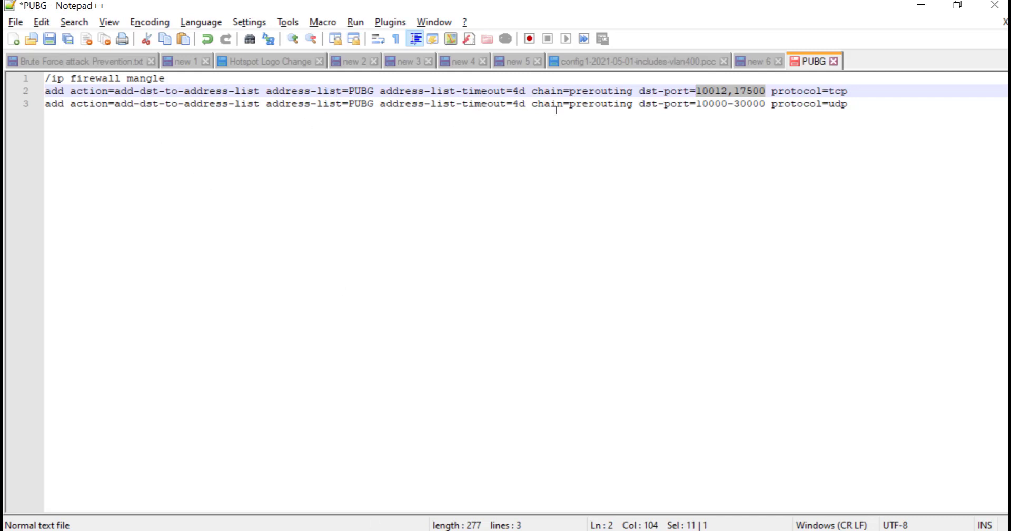
drag(698, 105, 764, 104)
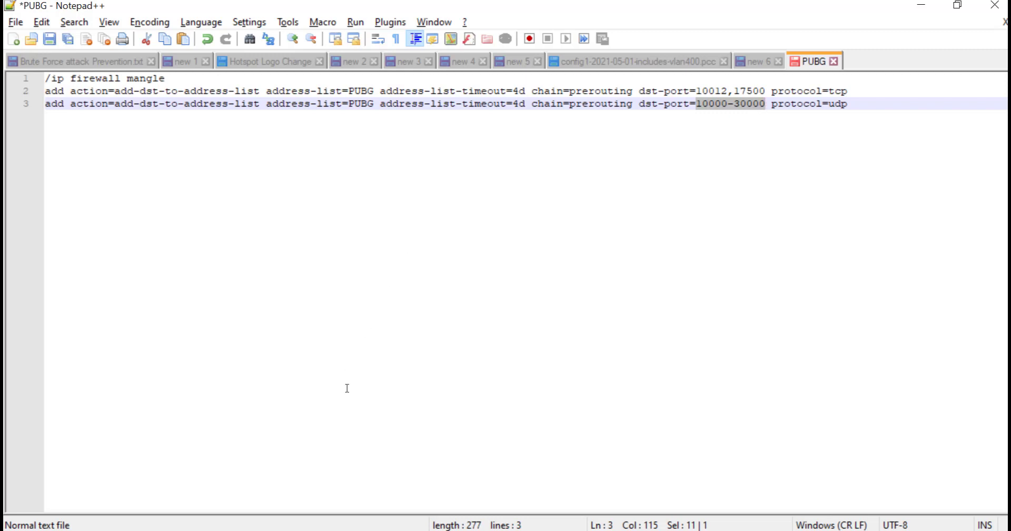
key(alt+Tab)
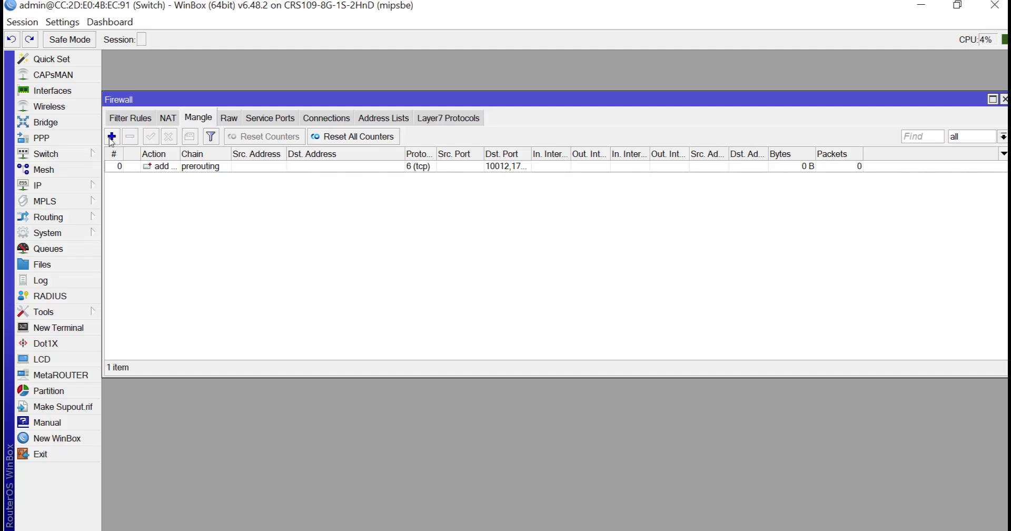
click(112, 136)
click(229, 125)
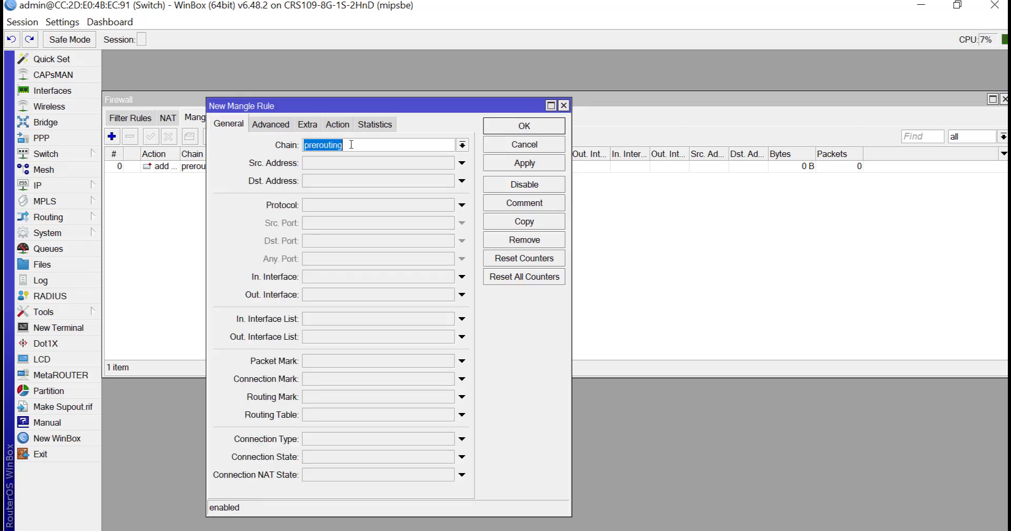
click(338, 206)
text(us)
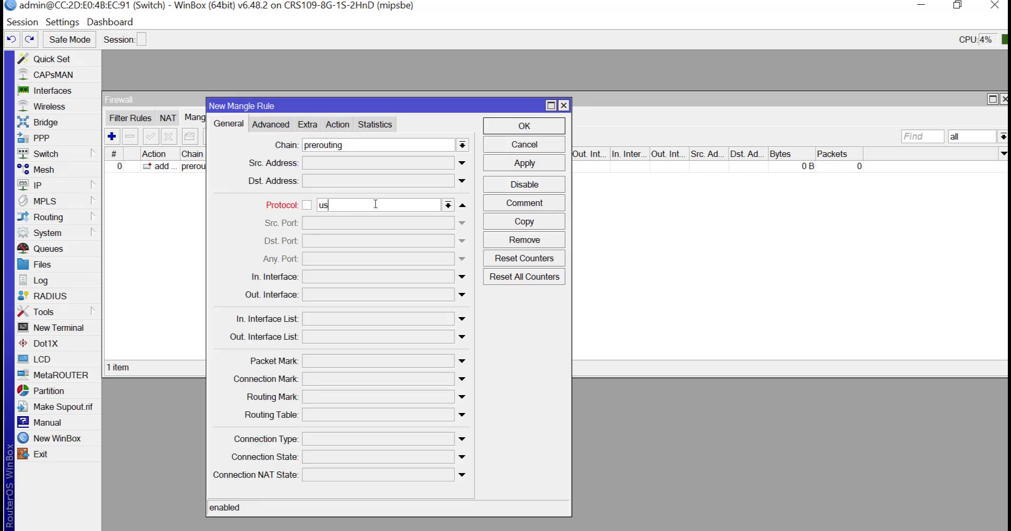
key(BackSpace)
text(dp)
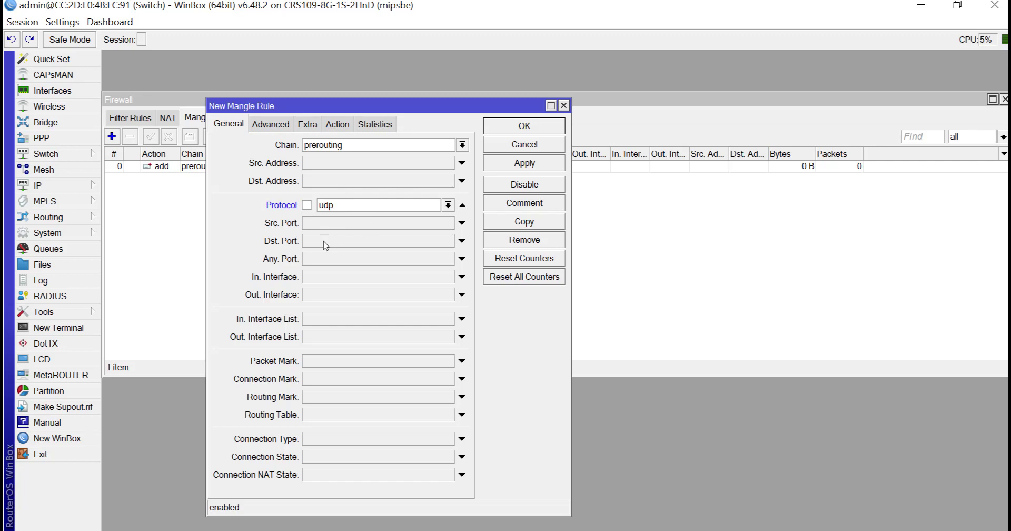
click(324, 243)
text(10000)
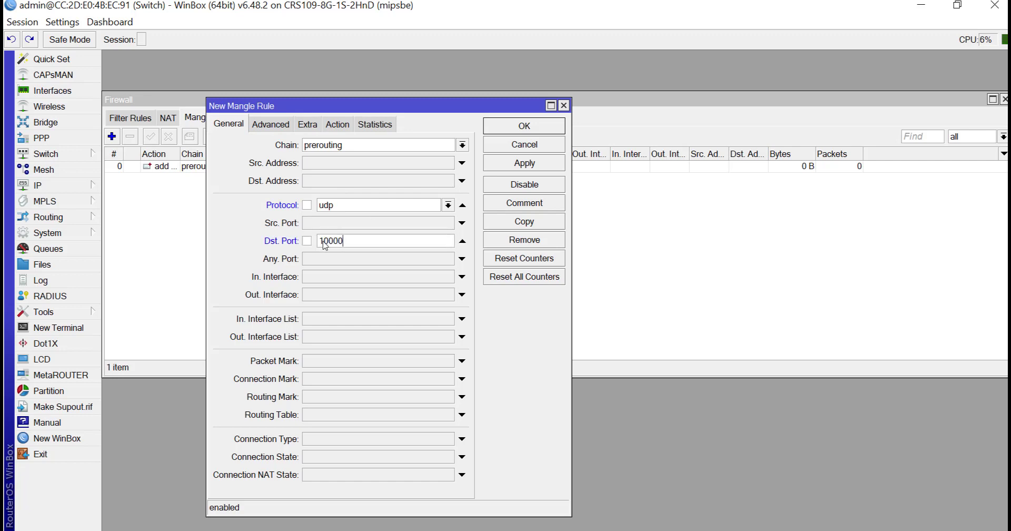
text(-30000)
Step: Set the UDP rule's action to add dst to address list, with address list PUBGM and timeout 96:00:00, and apply it
click(337, 125)
click(343, 144)
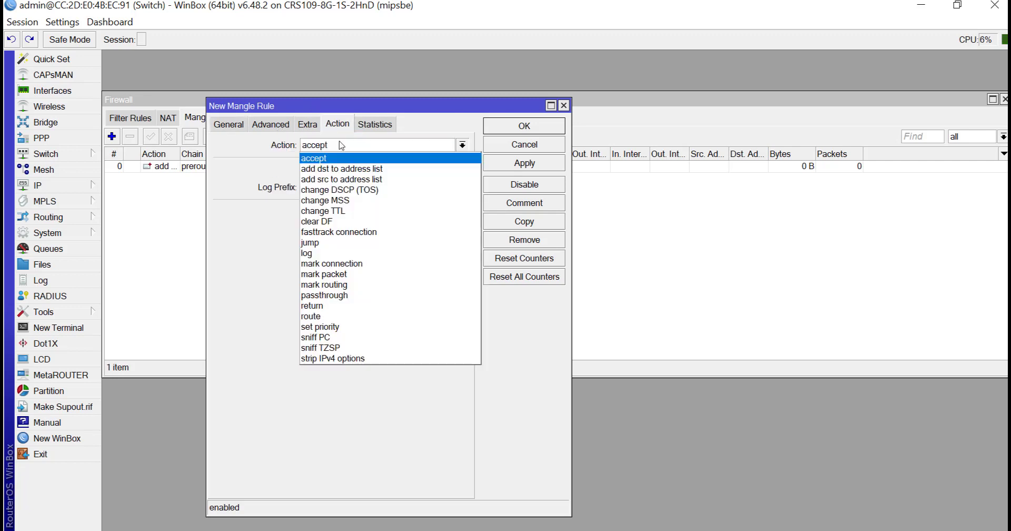
click(349, 170)
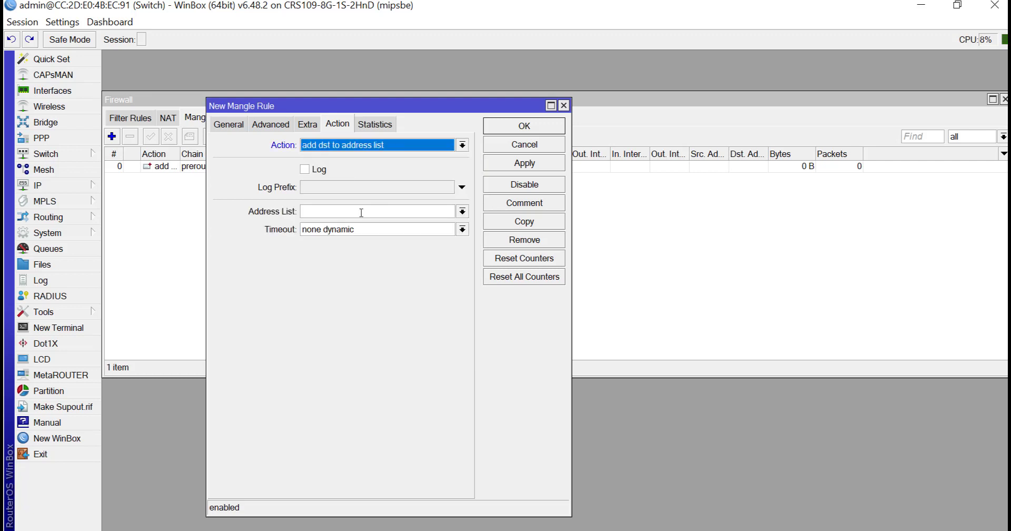
click(462, 211)
click(355, 224)
drag(354, 229, 292, 233)
text(96:)
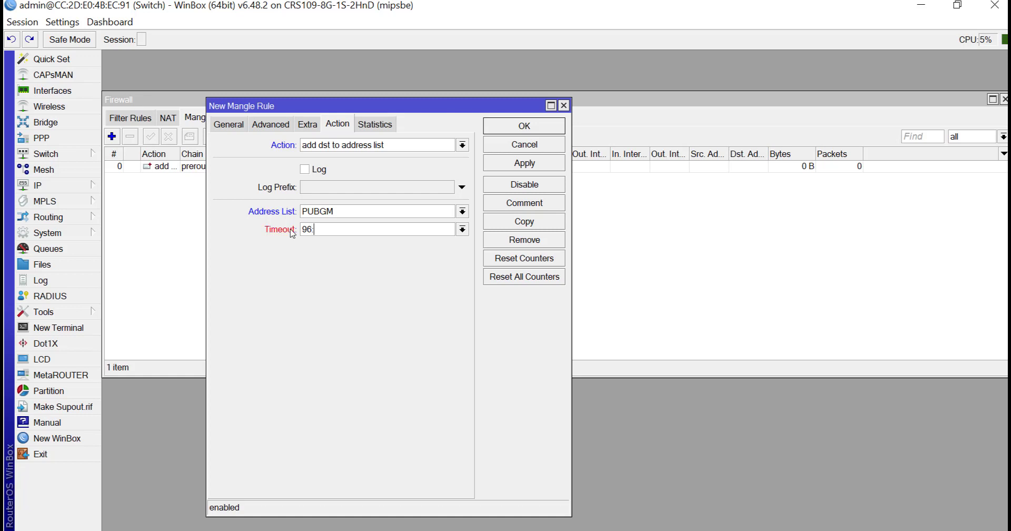
text(00:00)
click(525, 162)
Step: Change the UDP mangle rule's address list timeout to 30d 00:00:00, then save and close the rule
drag(308, 229, 292, 232)
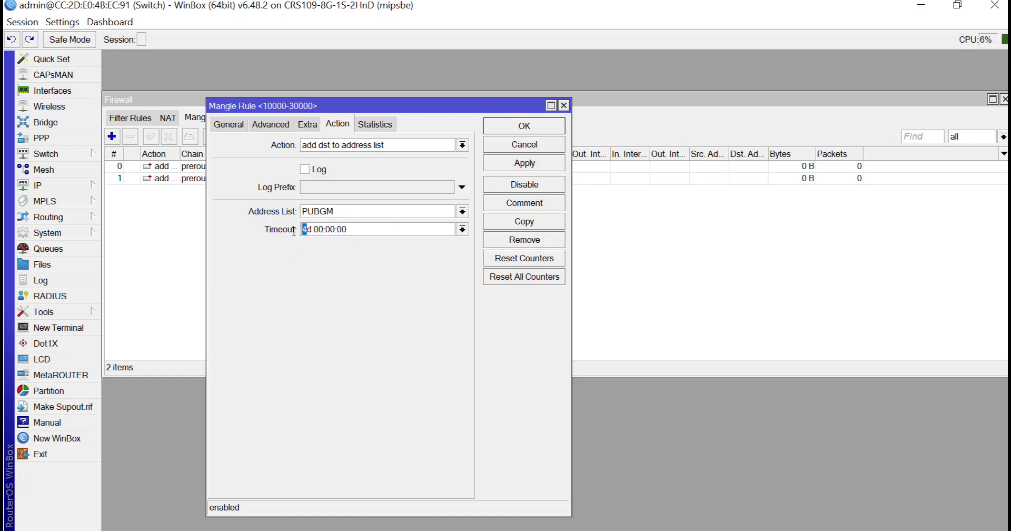
text(30)
click(529, 126)
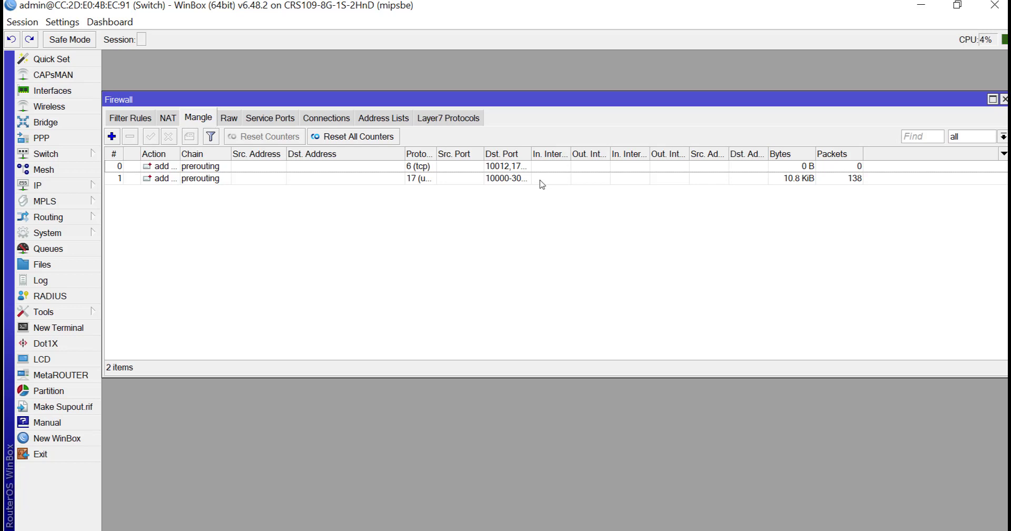
Step: Remove the 255.255.255.255 entry from the firewall's PUBGM address list
click(390, 118)
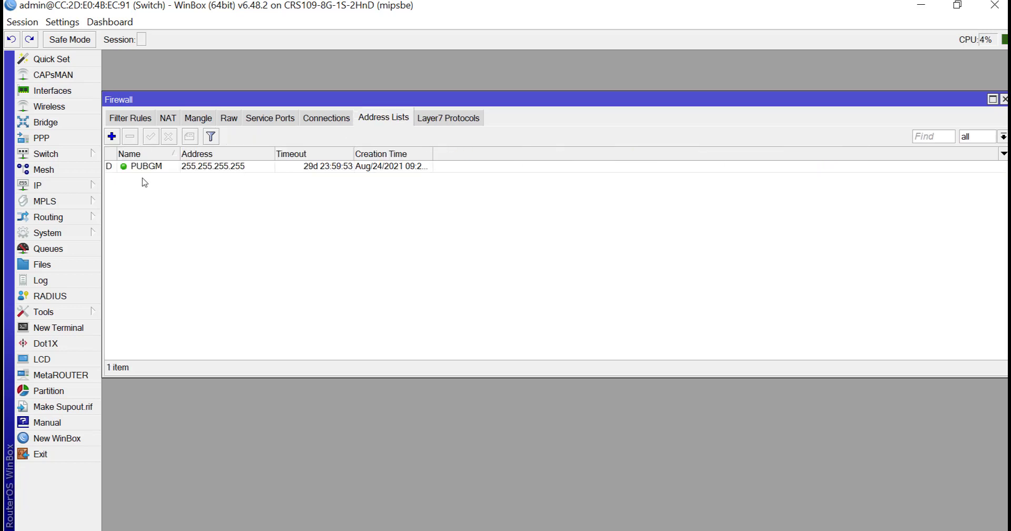
click(213, 168)
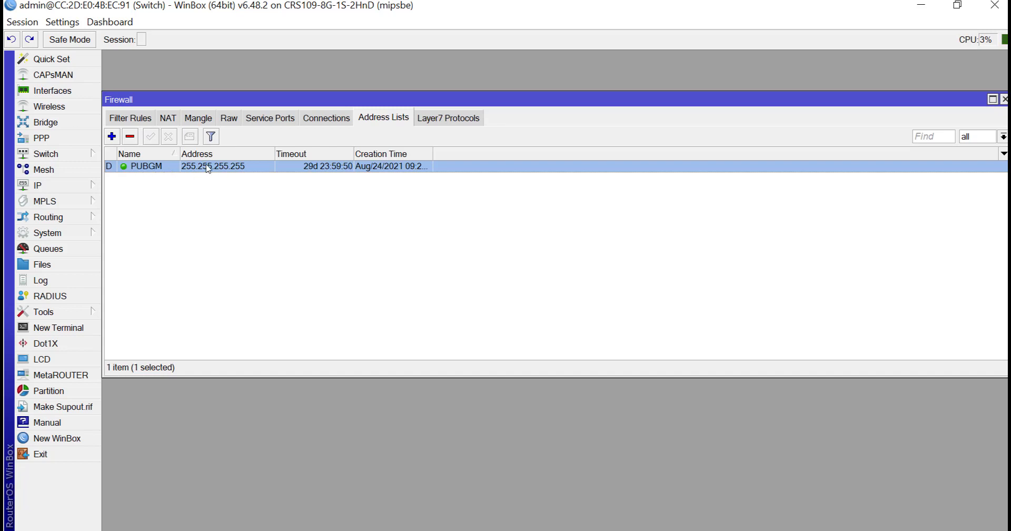
click(130, 136)
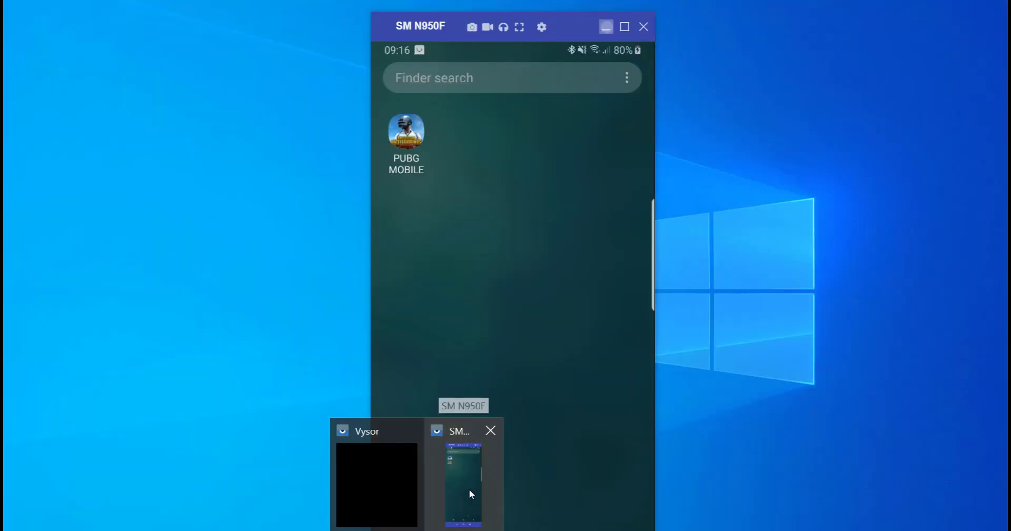
Step: Switch to the SM N950F phone mirror, launch PUBG MOBILE, and return to the firewall's address list in WinBox
click(469, 489)
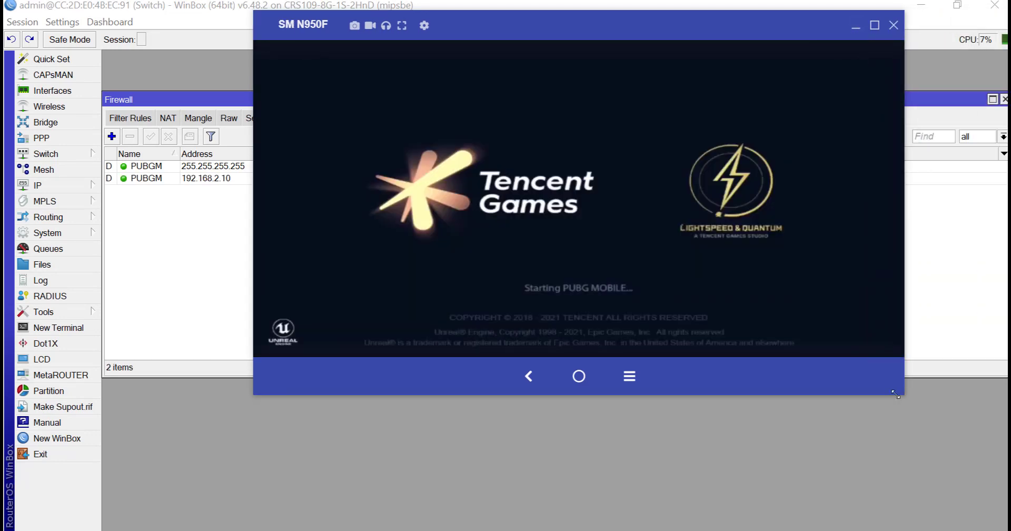
drag(849, 396, 830, 498)
click(176, 199)
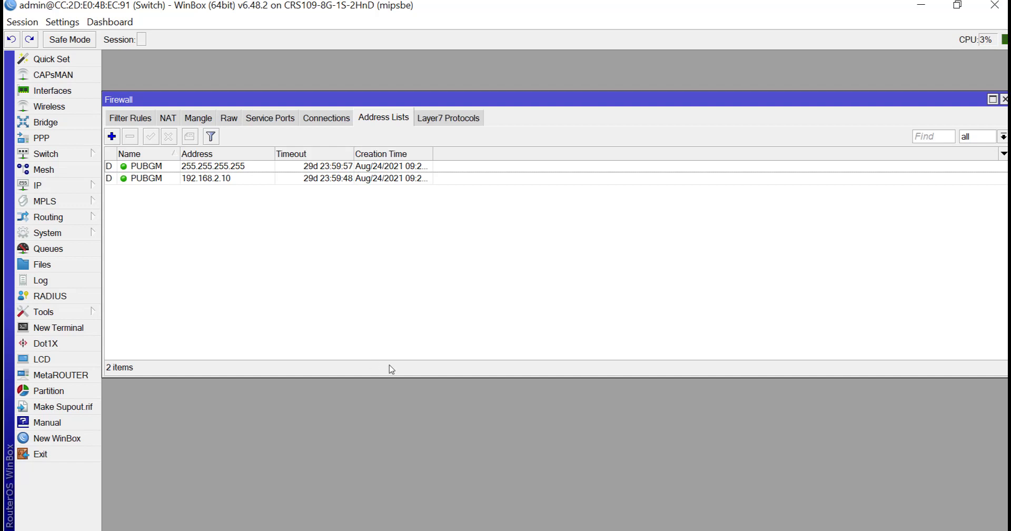
Step: Examine the PUBGM address list entries and the UDP mangle rule's byte and packet counters
click(151, 179)
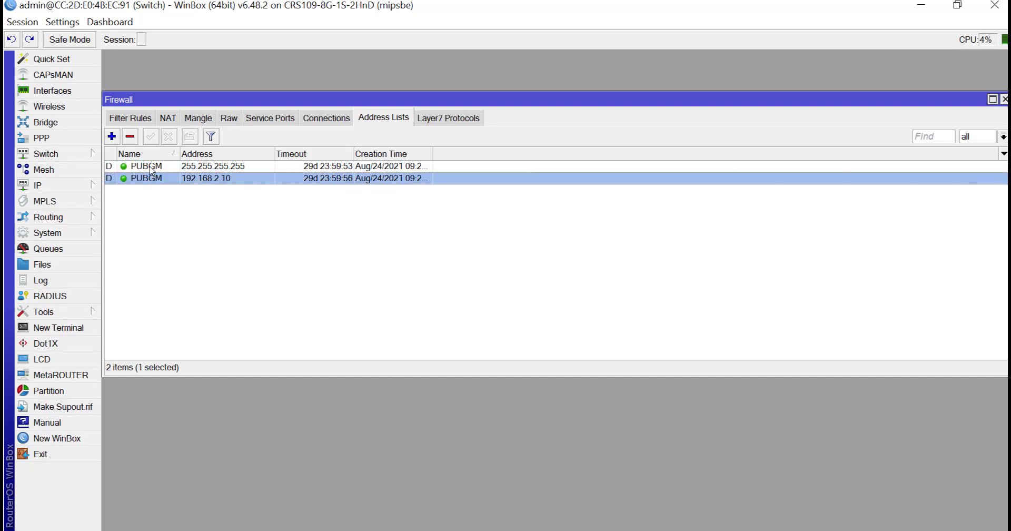
click(151, 166)
click(151, 179)
click(198, 118)
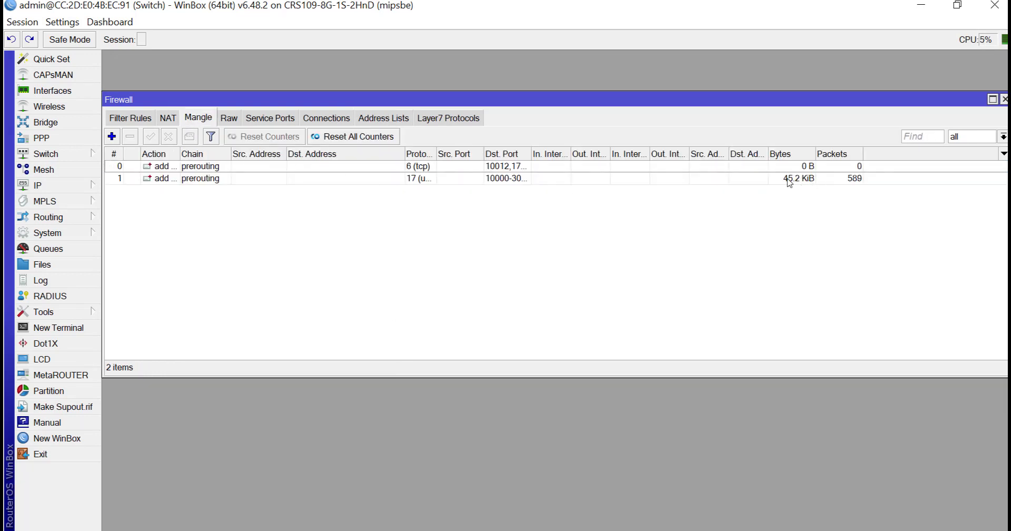
click(791, 178)
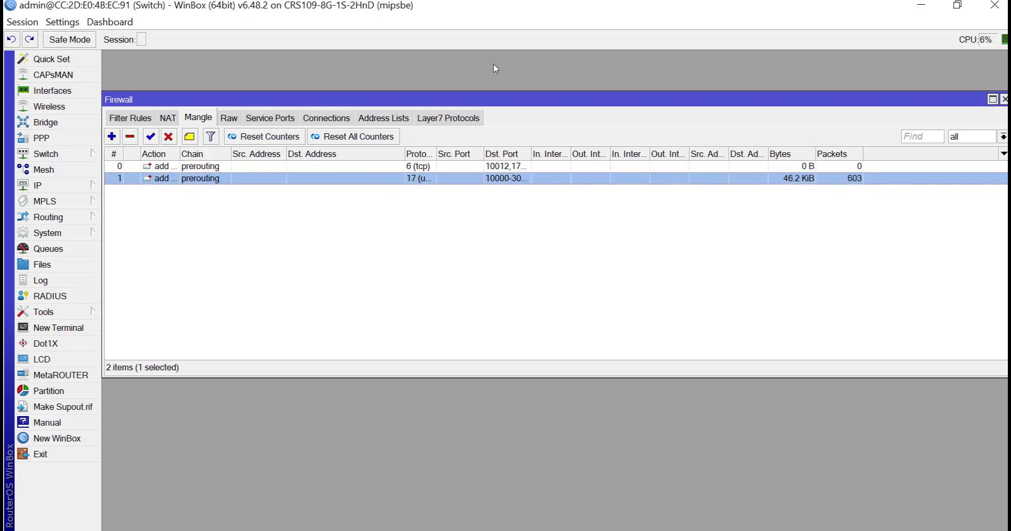
Step: Return to the address lists and examine the public IP addresses collected while the game loads
click(387, 120)
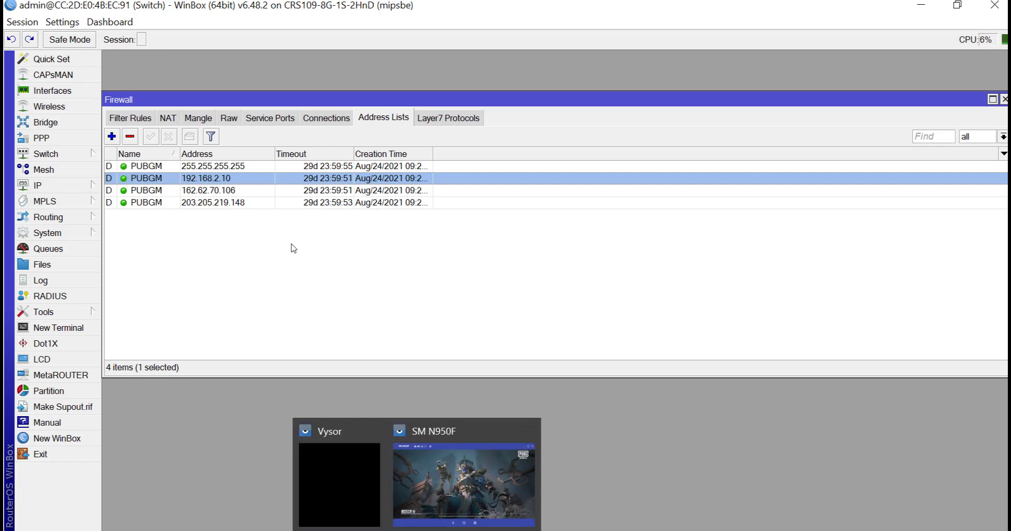
click(208, 190)
click(209, 201)
click(207, 194)
click(208, 202)
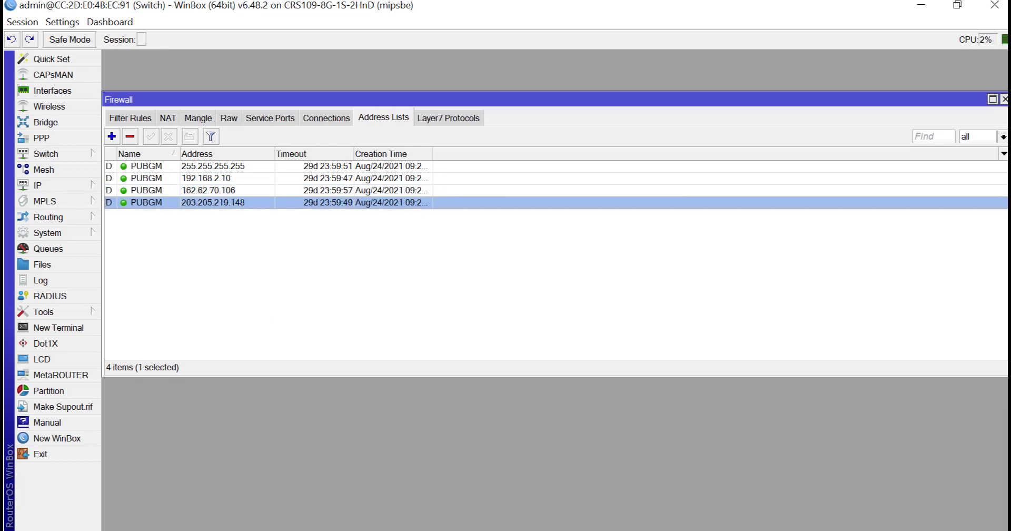
Step: Switch to the phone mirror, start a Classic match in PUBG MOBILE, and move the mirror window clear of the address list
mouse_move(416, 529)
click(472, 486)
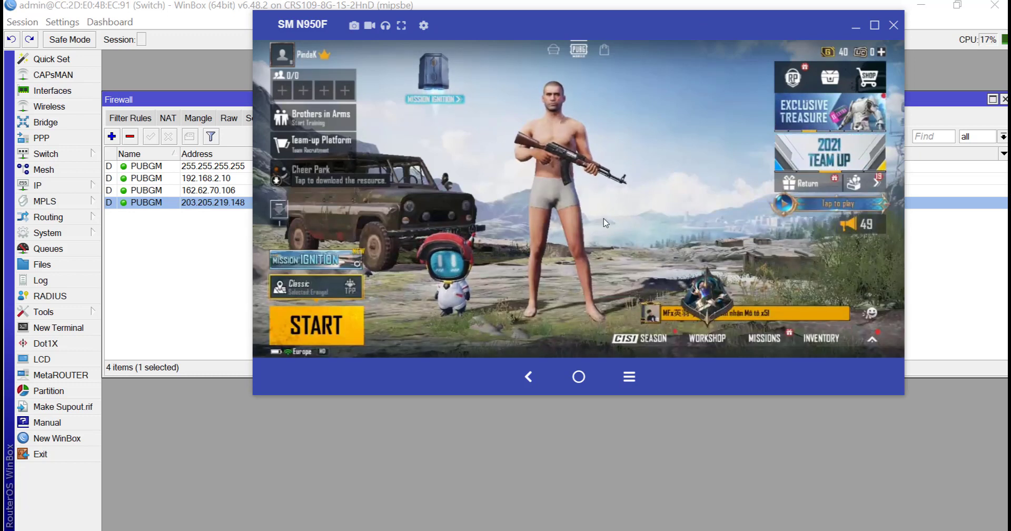
click(318, 327)
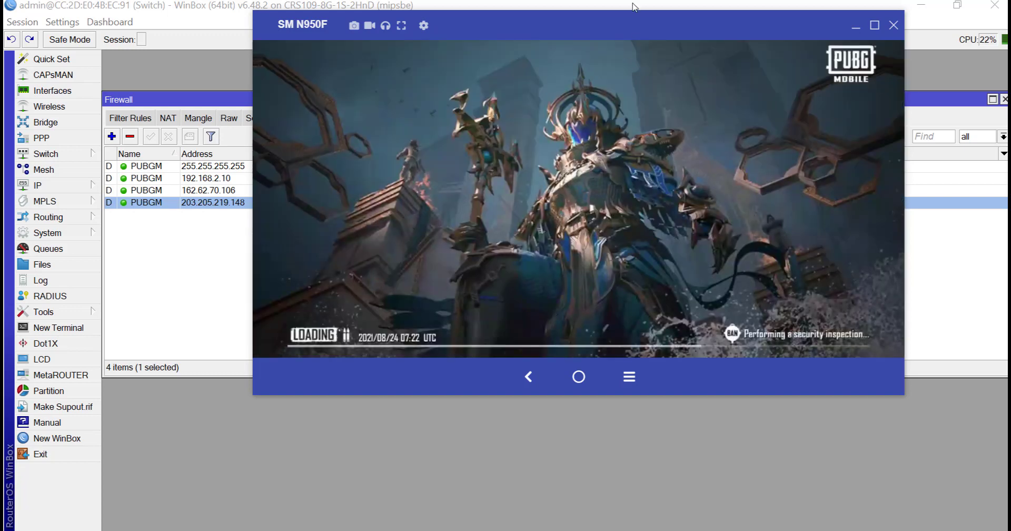
drag(639, 24, 667, 43)
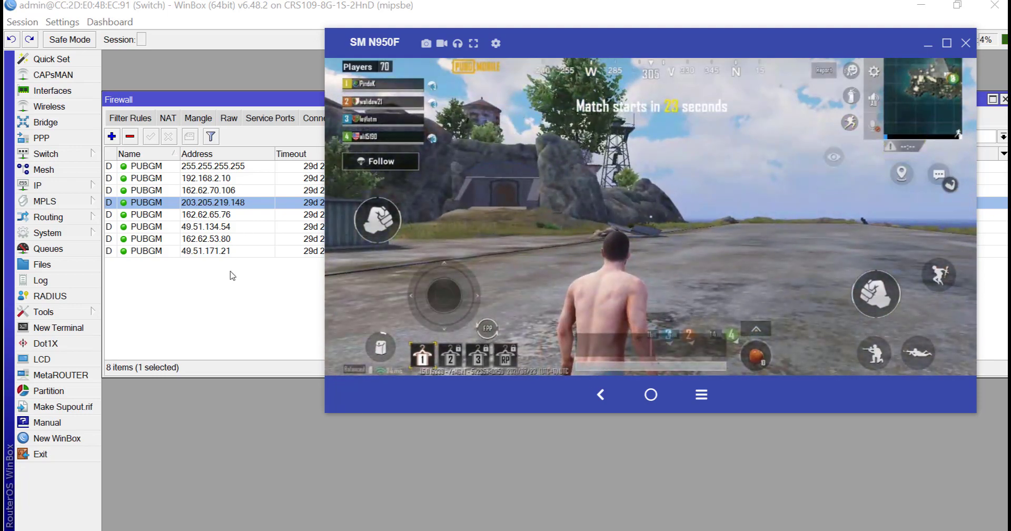
Step: Examine the server, multicast and broadcast addresses collected in the PUBGM address list since the match was started
click(205, 239)
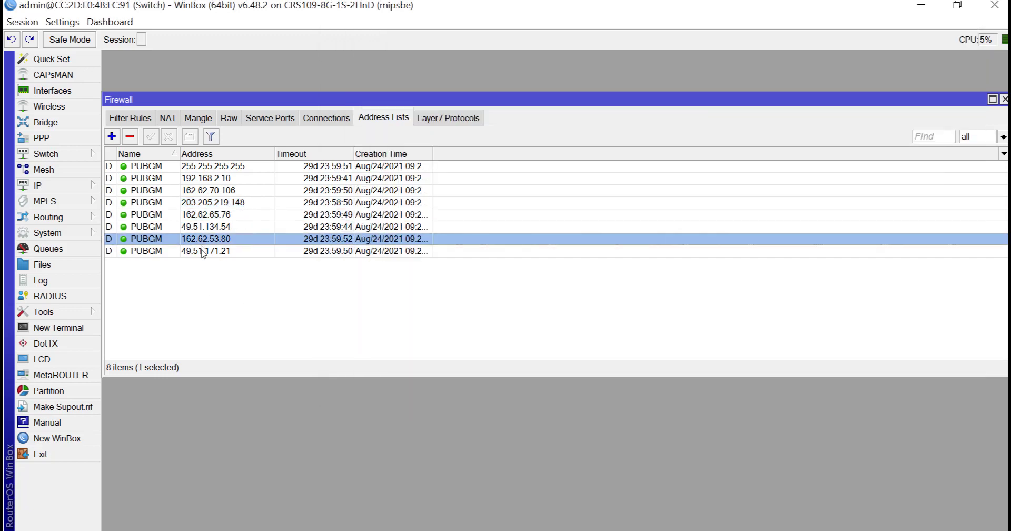
click(206, 227)
click(208, 217)
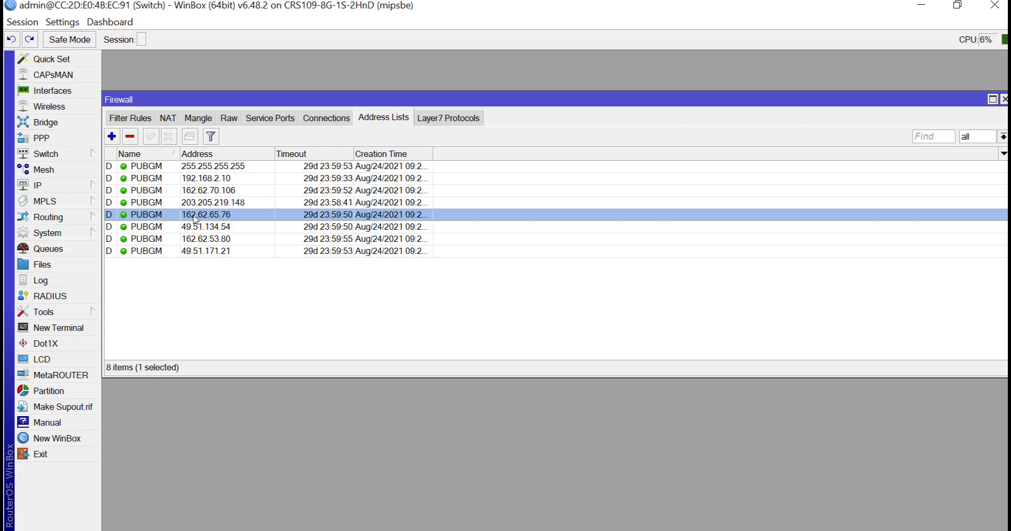
click(162, 227)
click(161, 249)
click(169, 217)
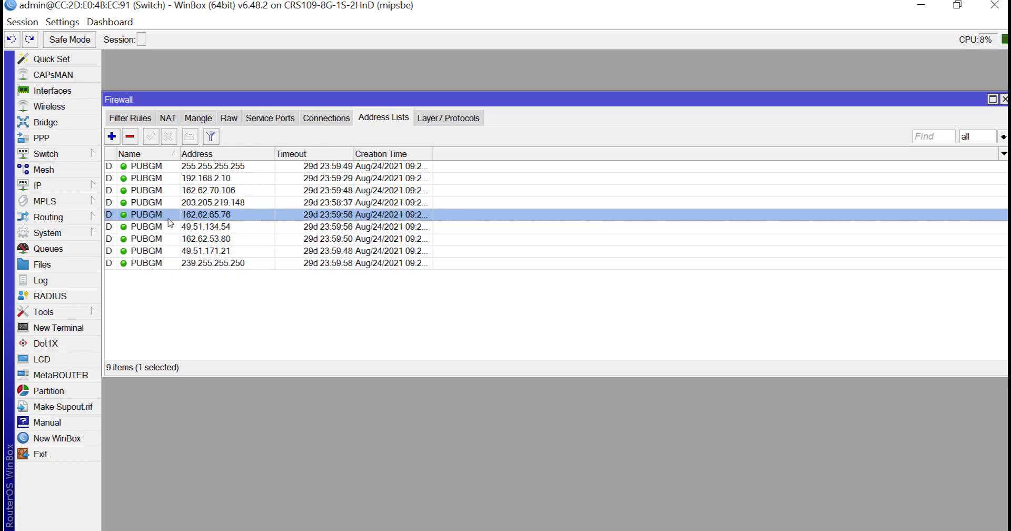
click(180, 265)
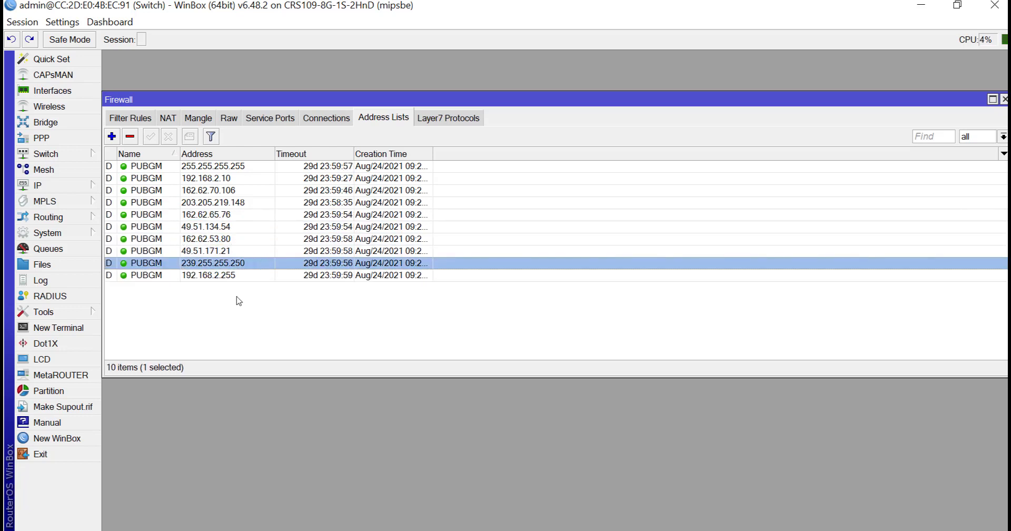
click(233, 276)
click(227, 267)
click(231, 277)
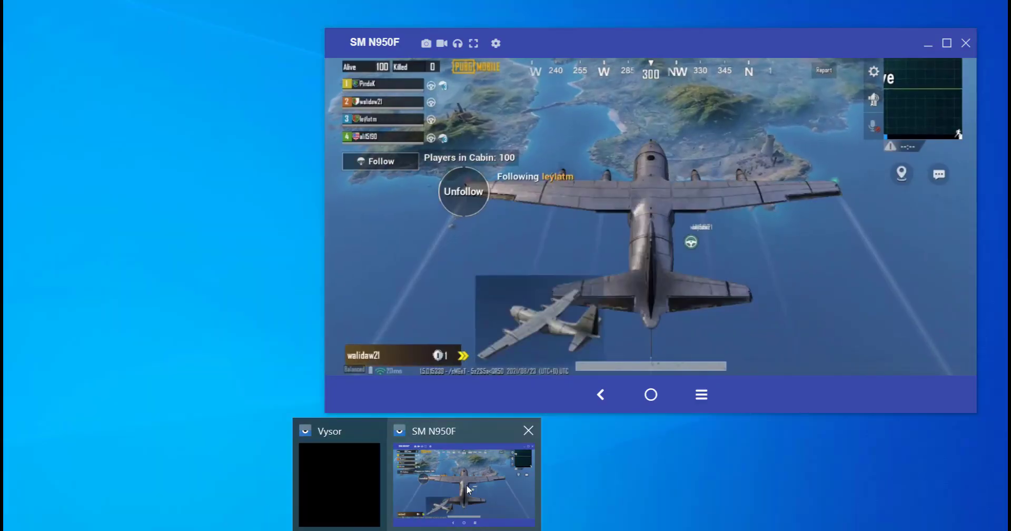
Step: Watch the match in the phone mirror beside the PUBGM address list for new entries, and return to WinBox
click(468, 489)
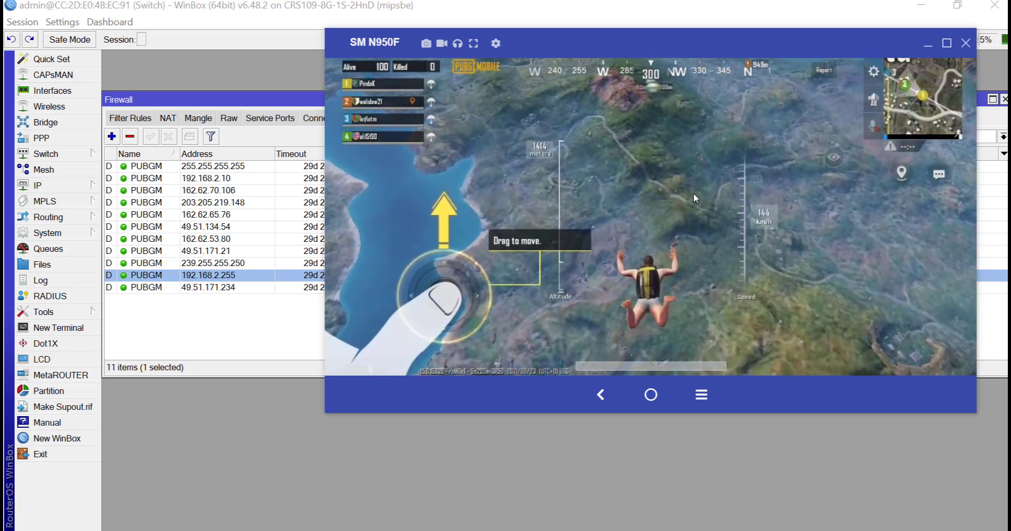
drag(719, 43, 703, 42)
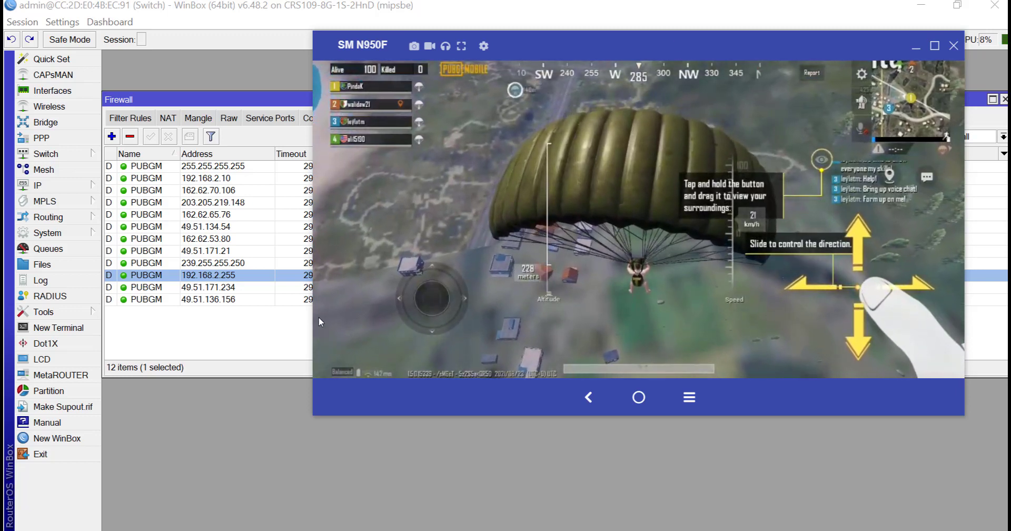
click(221, 318)
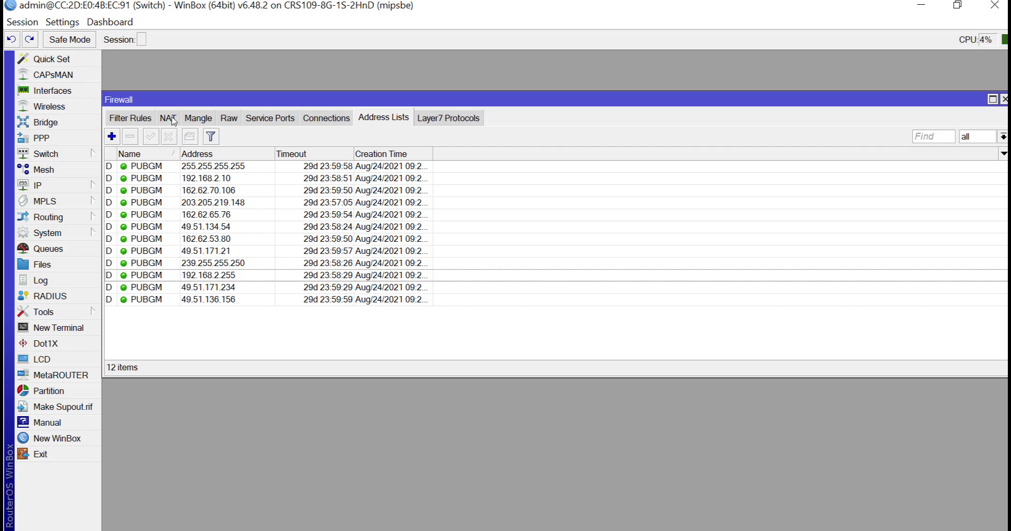
Step: Disable both mangle rules, the TCP and the UDP one
click(203, 121)
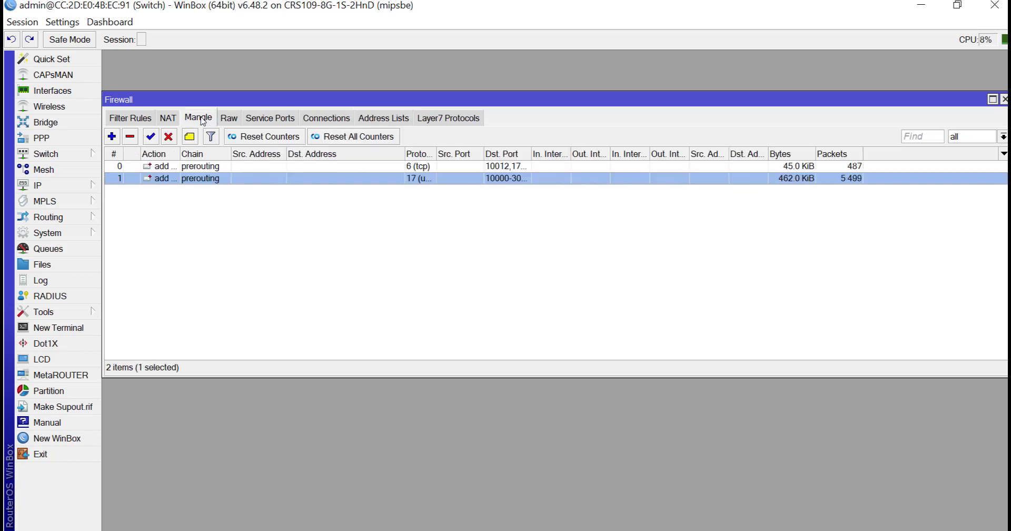
shift+click(202, 167)
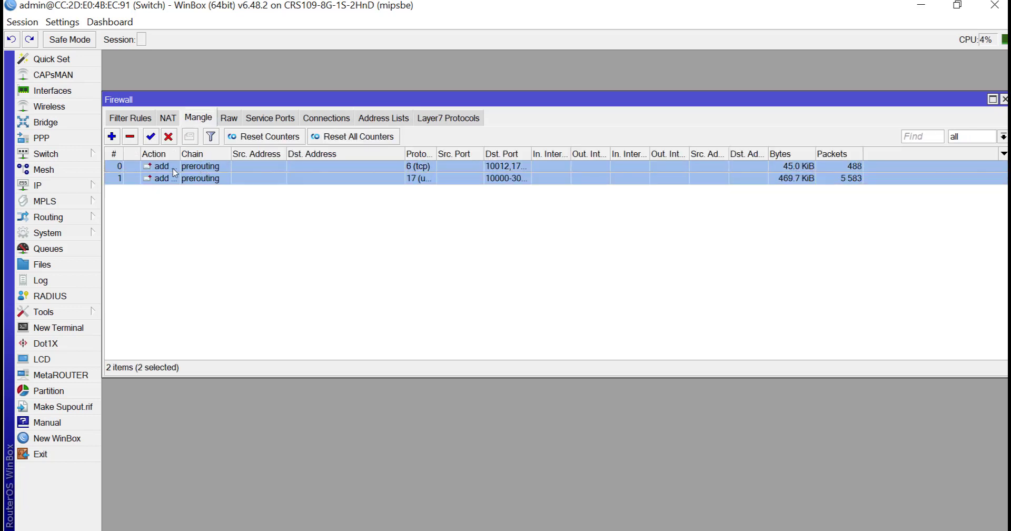
click(169, 138)
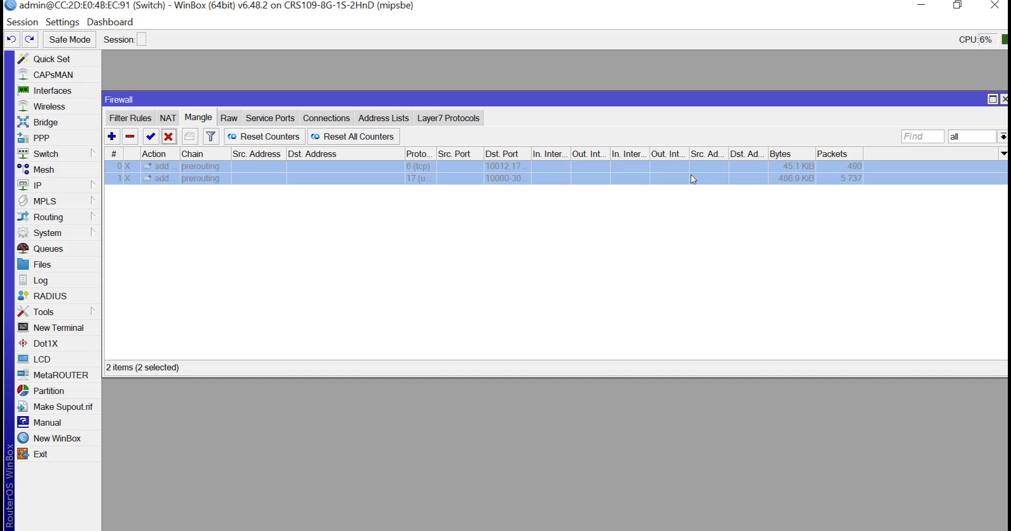
Step: Remove the entries 255.255.255.255, 192.168.2.10 and 192.168.2.255 from the PUBGM address list
click(392, 119)
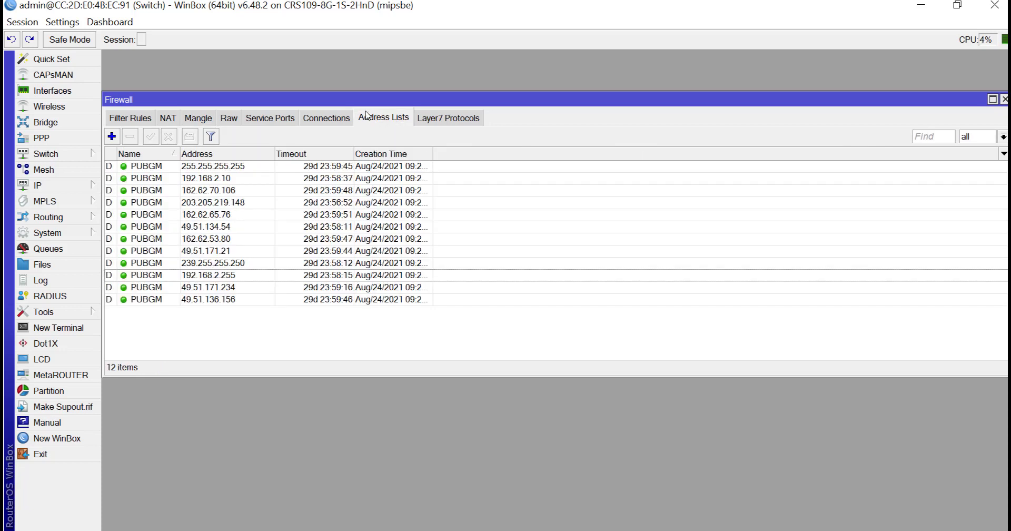
click(227, 168)
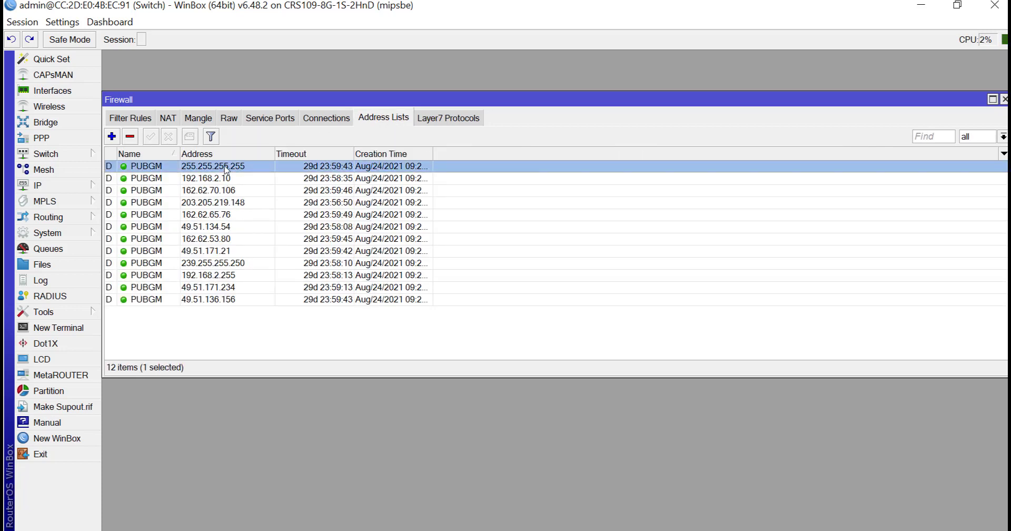
shift+click(221, 181)
click(131, 138)
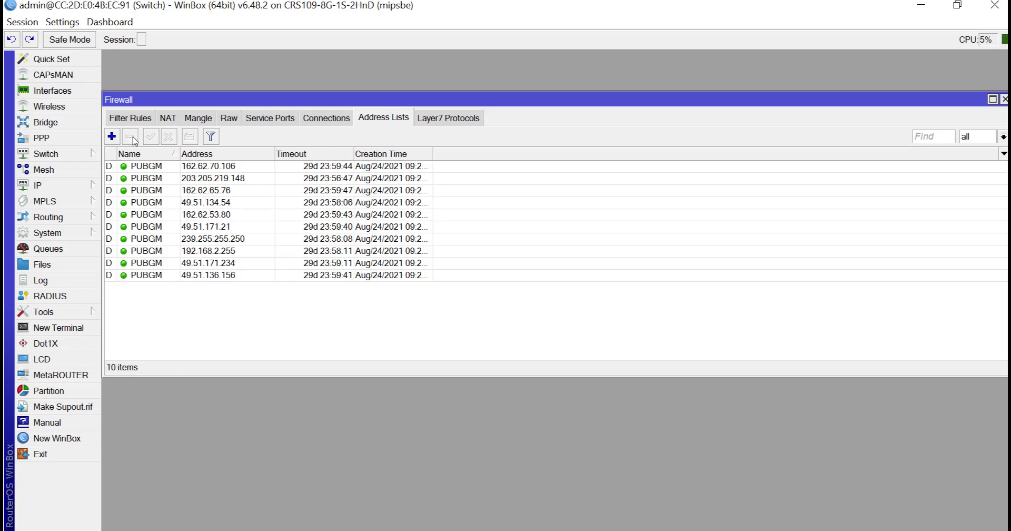
click(216, 251)
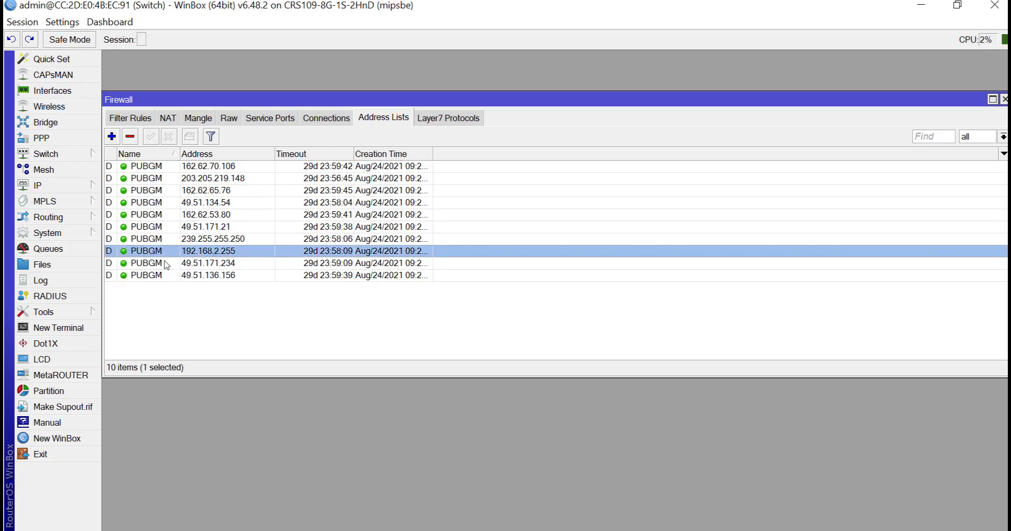
click(130, 138)
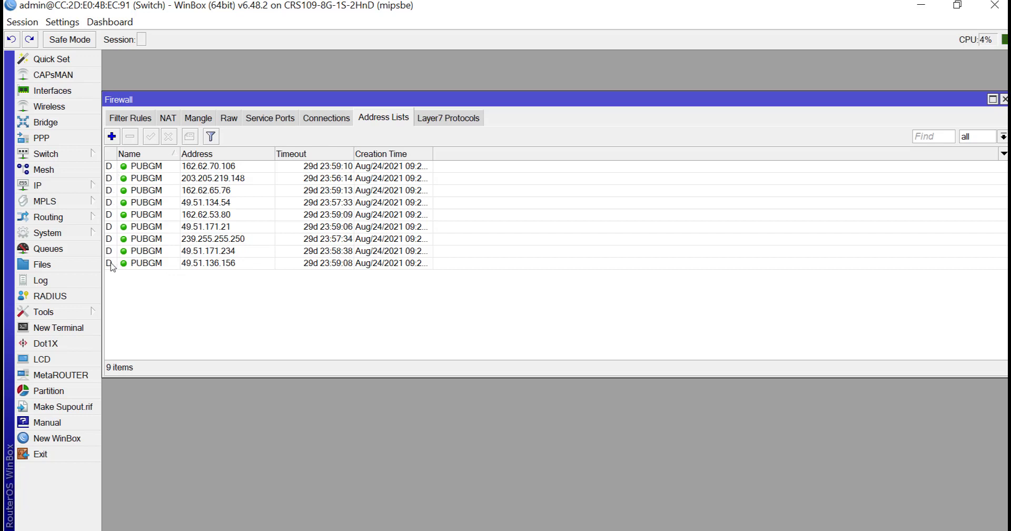
Step: Open a new terminal and export the firewall address lists with "ip firewall address-list export"
click(71, 314)
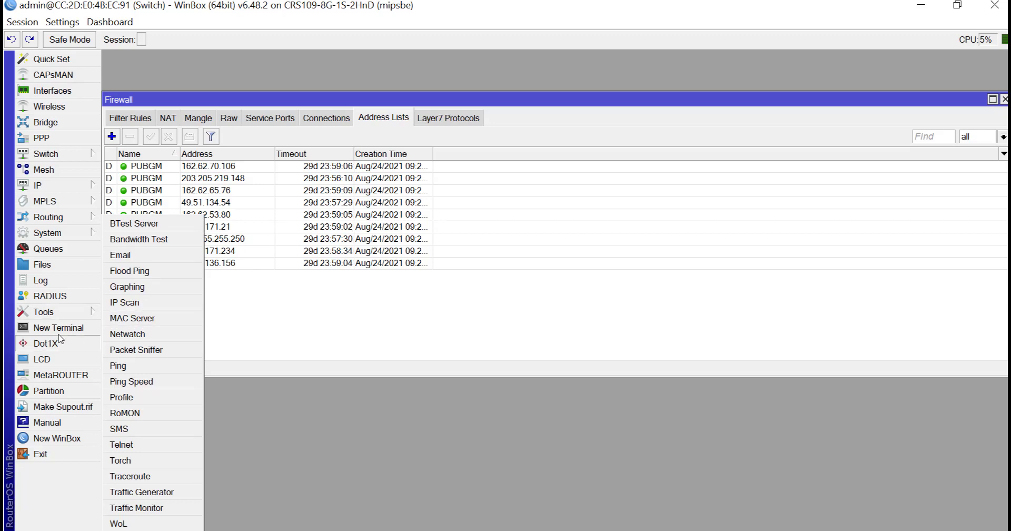
click(58, 327)
text(ip firewall e)
text(xport)
key(BackSpace)
key(BackSpace)
key(BackSpace)
key(BackSpace)
key(BackSpace)
key(BackSpace)
key(BackSpace)
text(add)
key(Tab)
text(export)
key(Return)
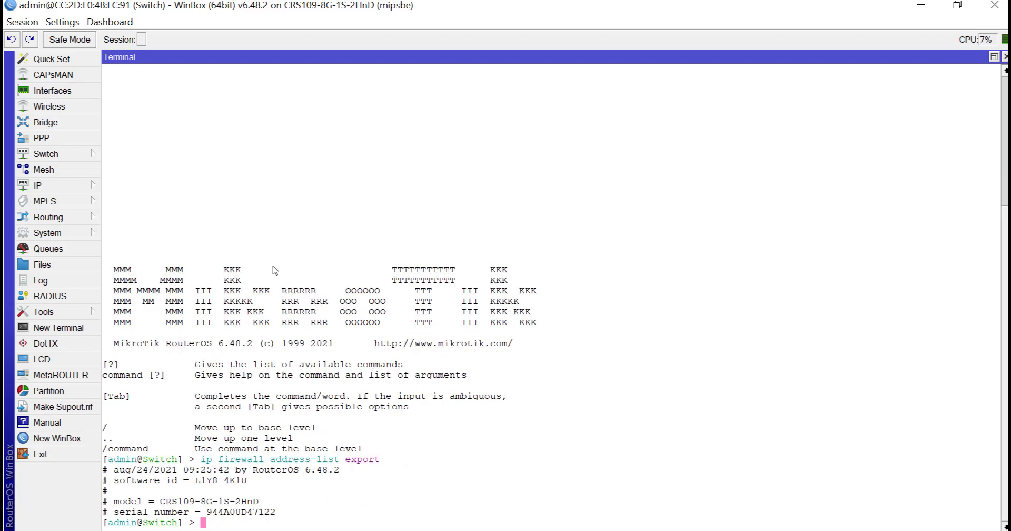
Step: List the address-list entries in the terminal with "ip firewall address-list print"
key(Up)
key(BackSpace)
key(BackSpace)
key(BackSpace)
key(BackSpace)
key(BackSpace)
key(BackSpace)
text(print)
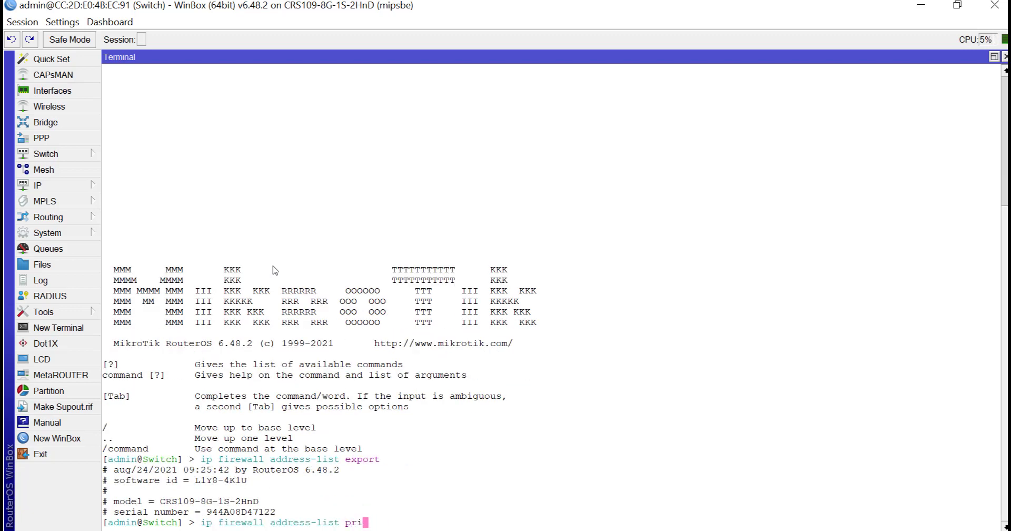
key(Return)
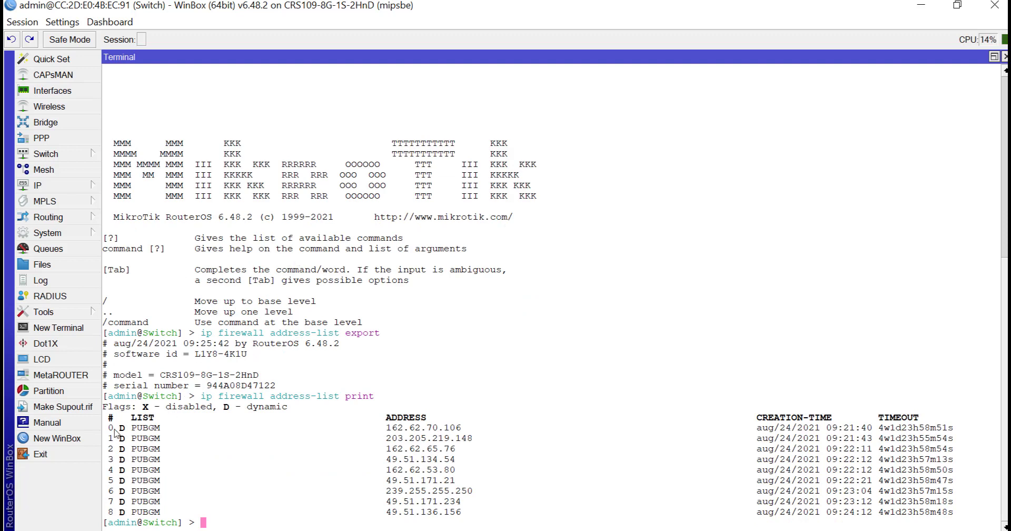
Step: Highlight the printed PUBGM addresses from 162.62.70.106 through 49.51.136.156, and close the terminal
drag(386, 428, 463, 513)
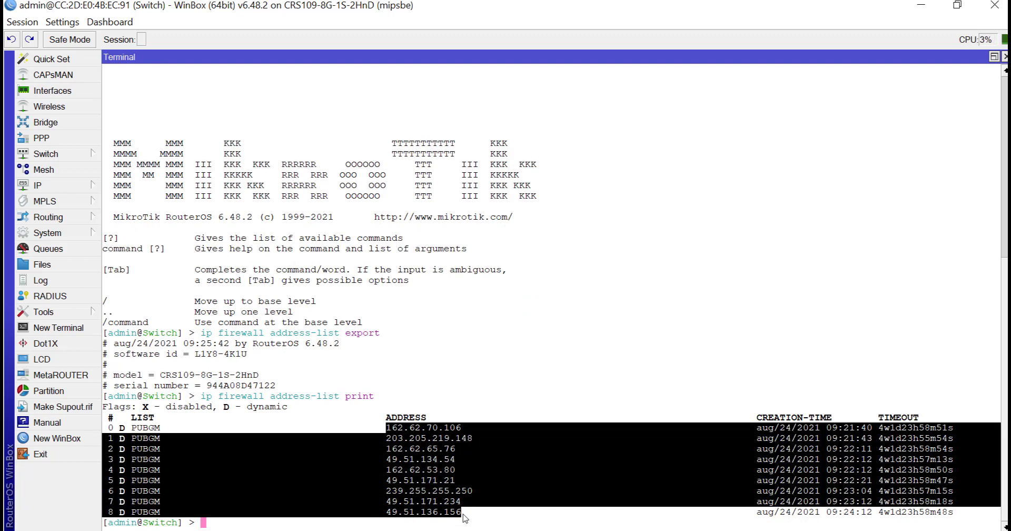
key(Tab)
key(Tab)
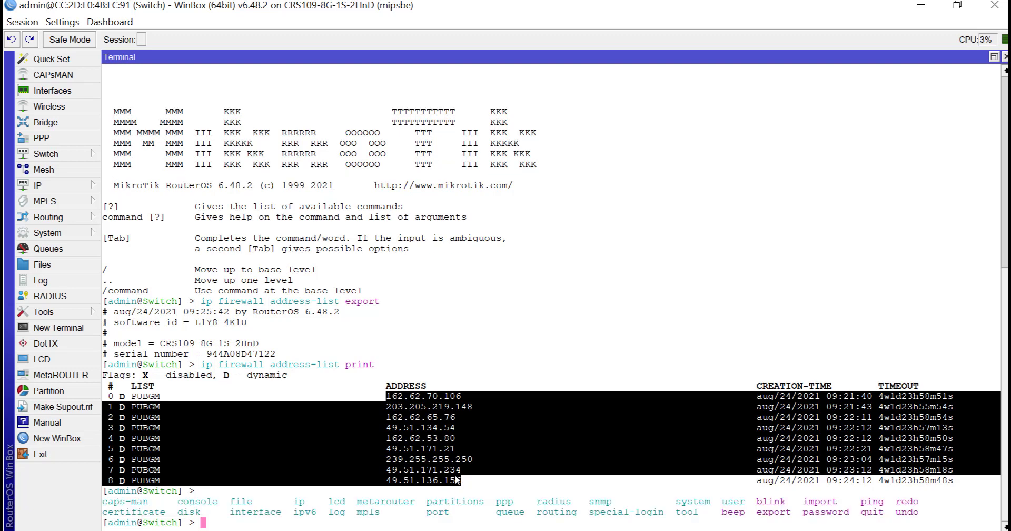
click(401, 375)
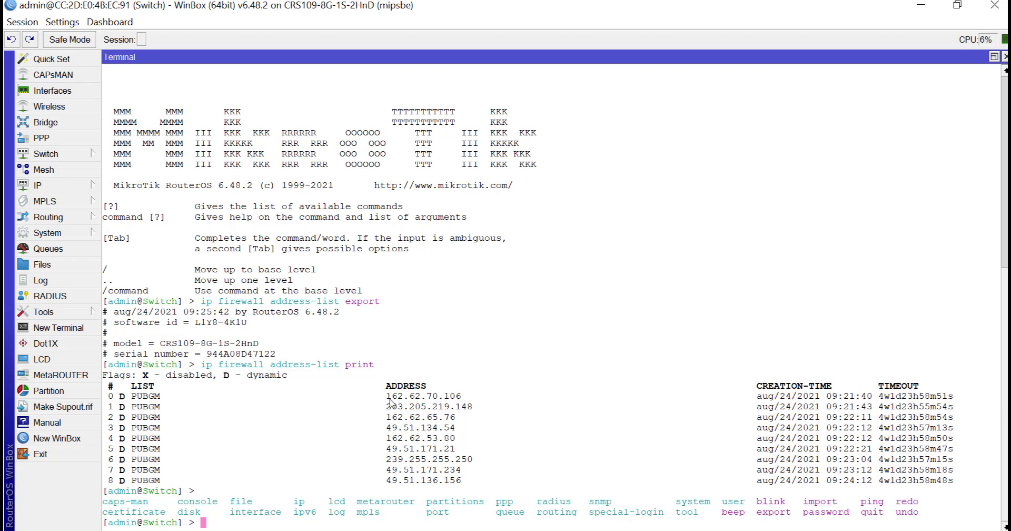
drag(387, 396, 467, 480)
click(1005, 57)
Step: Open the dynamic PUBGM entry 162.62.70.106, copy its address, and close the entry
click(128, 166)
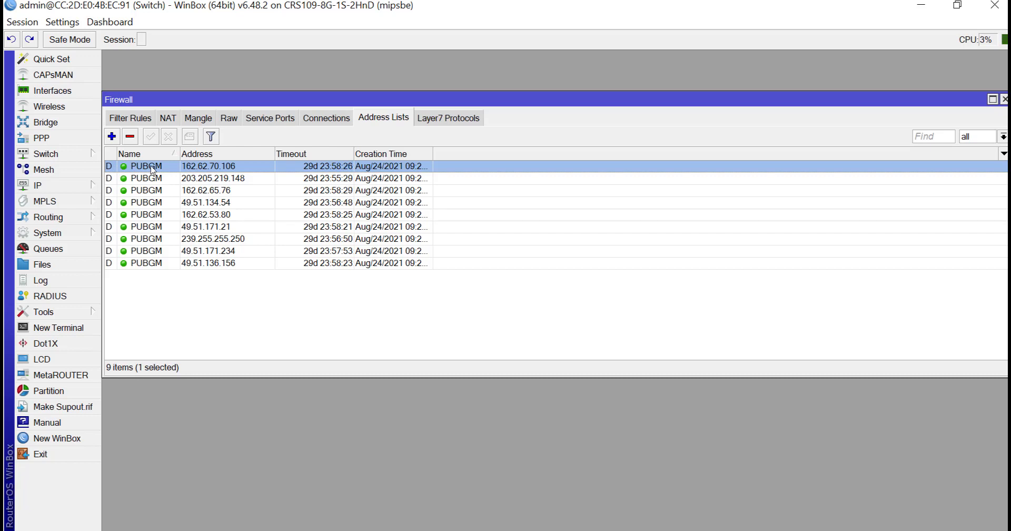
double_click(202, 167)
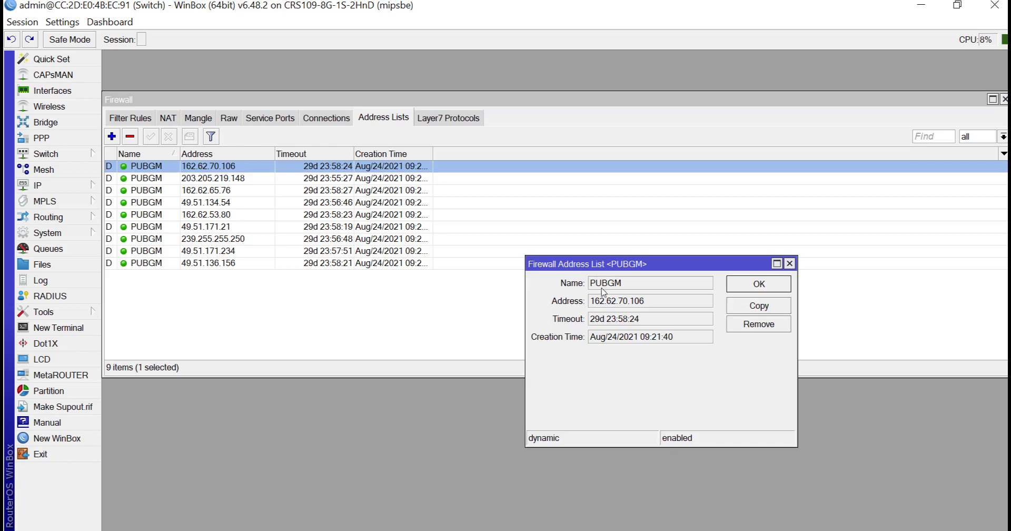
double_click(628, 302)
right_click(628, 303)
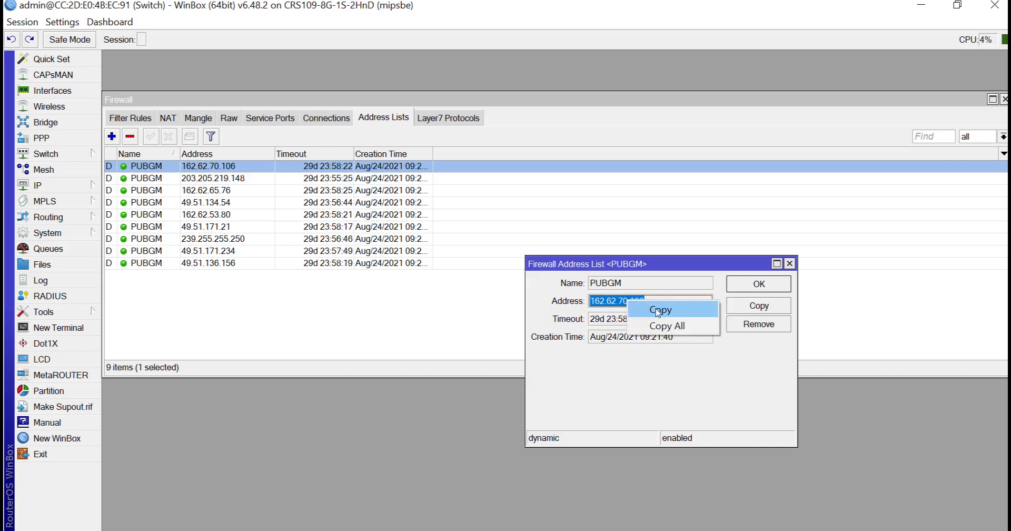
click(658, 311)
click(768, 287)
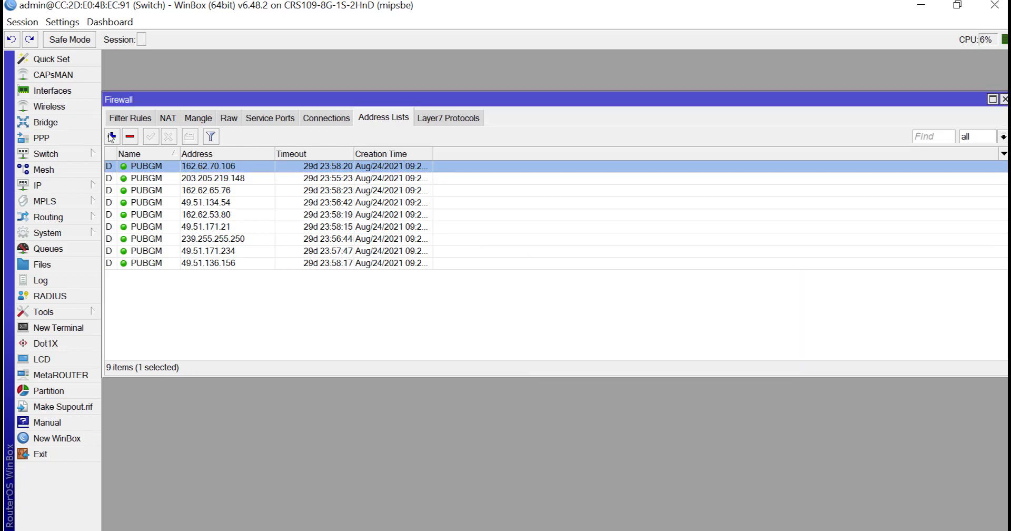
Step: Try to add a static PUBGM address-list entry for 162.62.70.106 while its dynamic entry still exists
click(111, 136)
click(706, 283)
click(657, 295)
key(Tab)
key(ctrl+v)
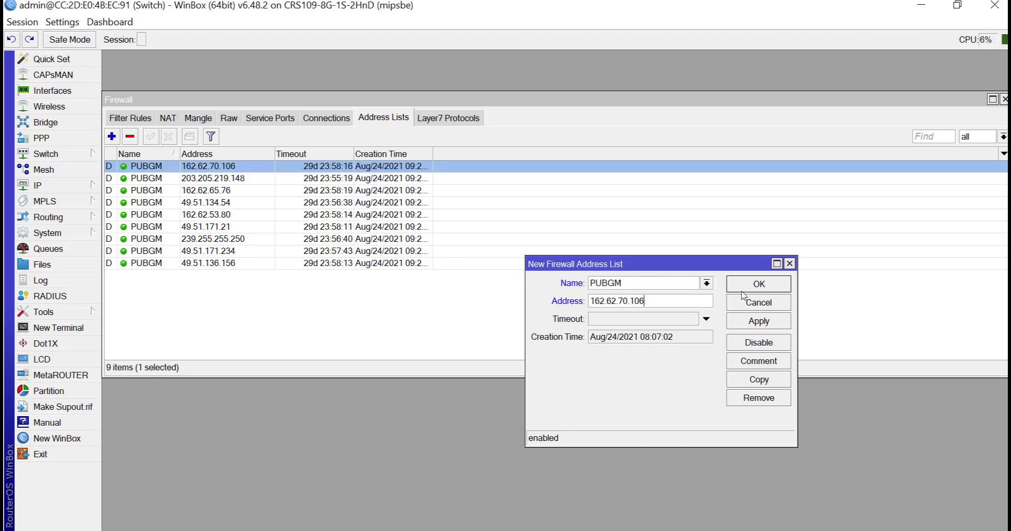
click(769, 321)
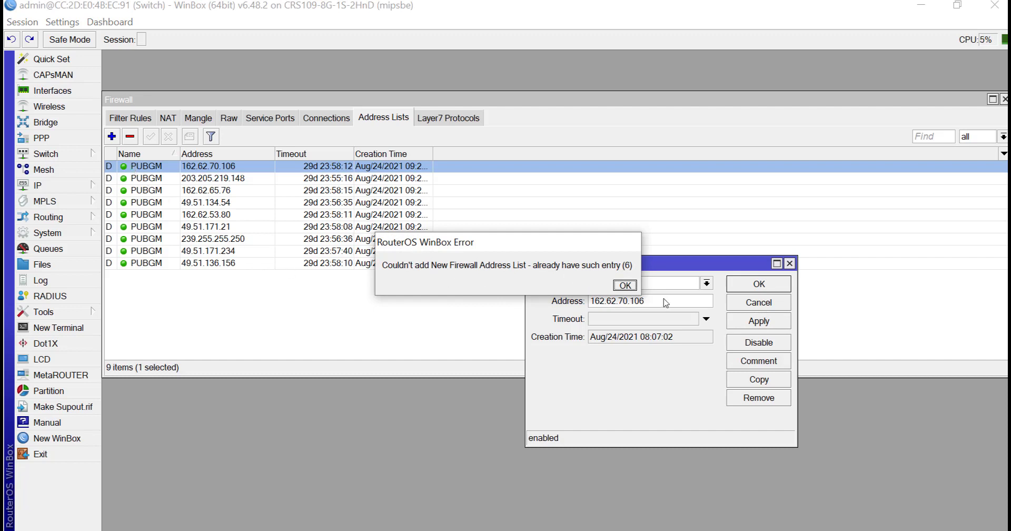
key(Return)
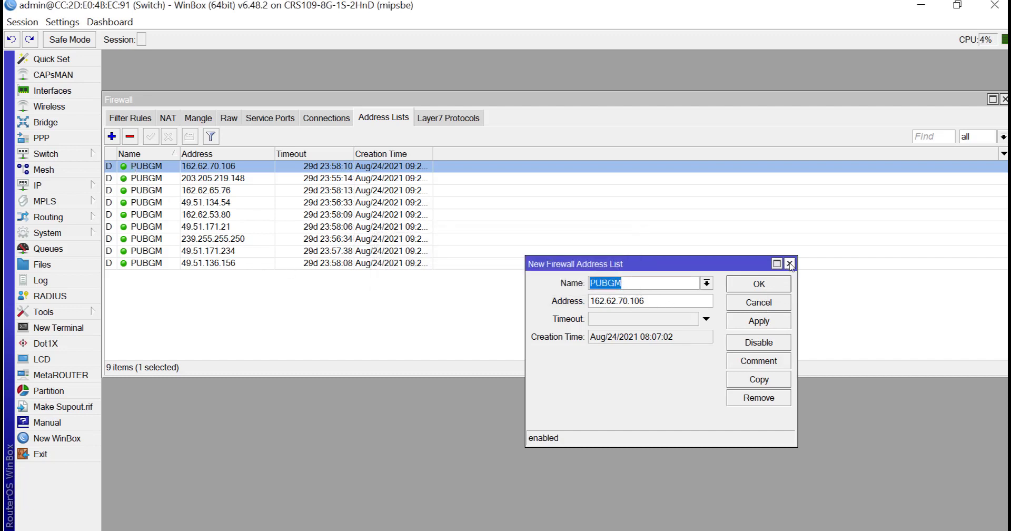
click(790, 263)
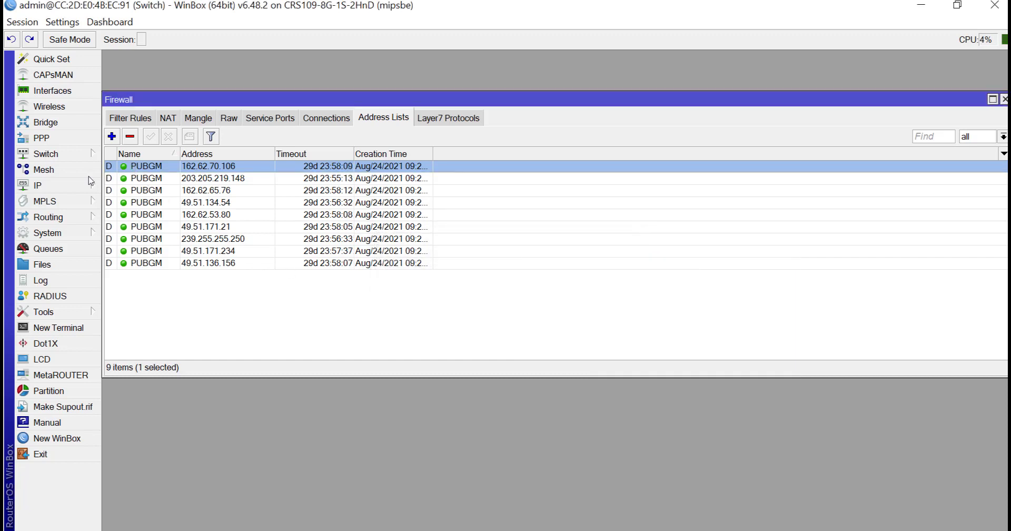
Step: Remove the dynamic 162.62.70.106 entry and add the same address to the PUBGM list as a static entry
click(131, 138)
click(111, 138)
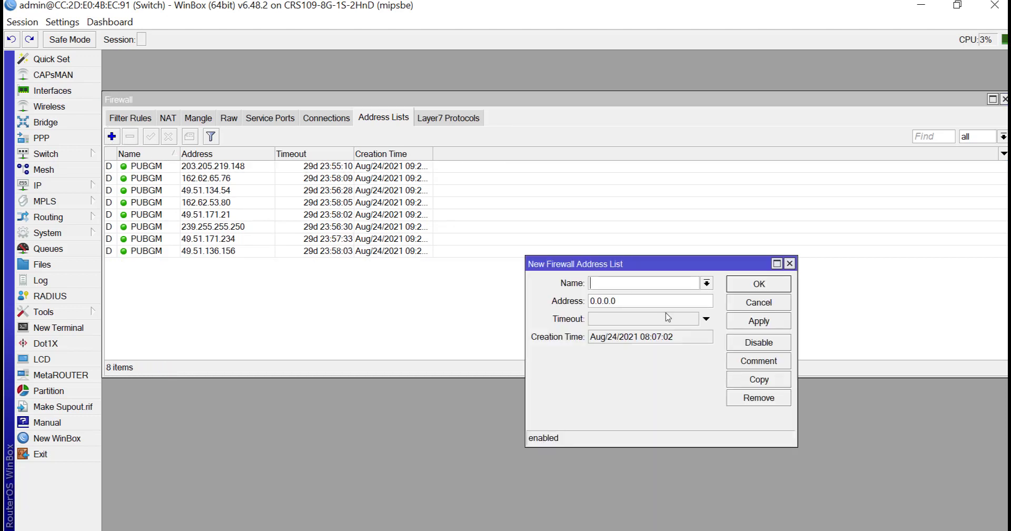
click(706, 282)
click(627, 296)
key(ctrl+v)
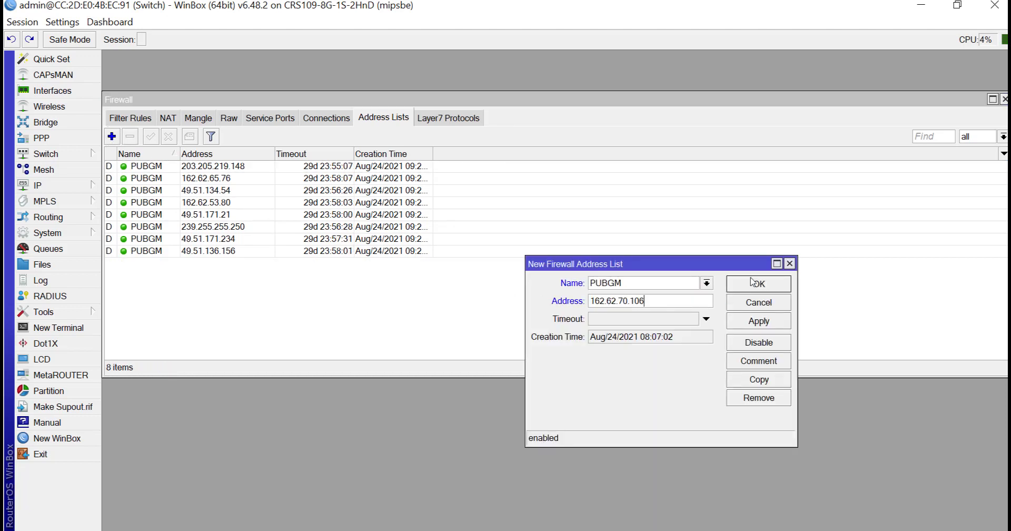
click(758, 283)
click(117, 262)
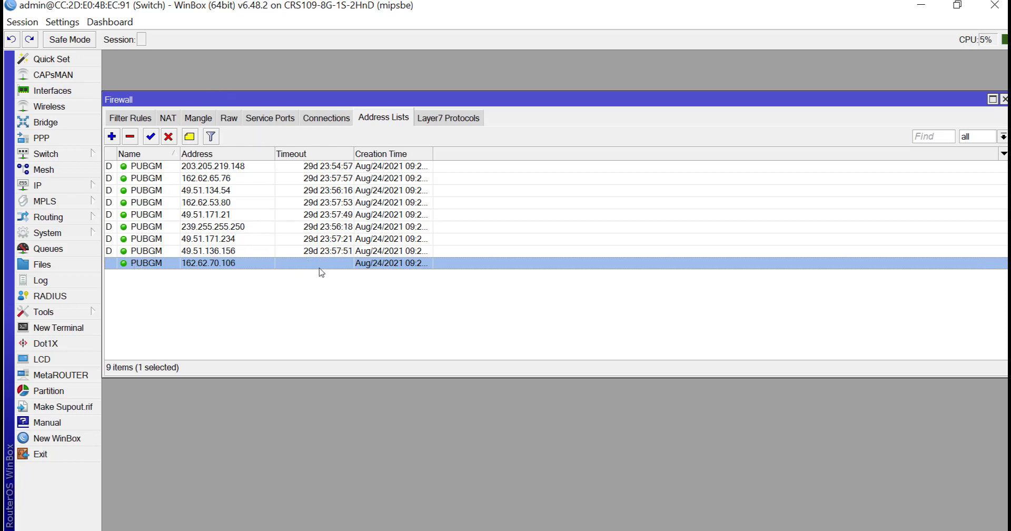
Step: Start a new firewall filter rule in the forward chain and activate its source address for entry
click(137, 120)
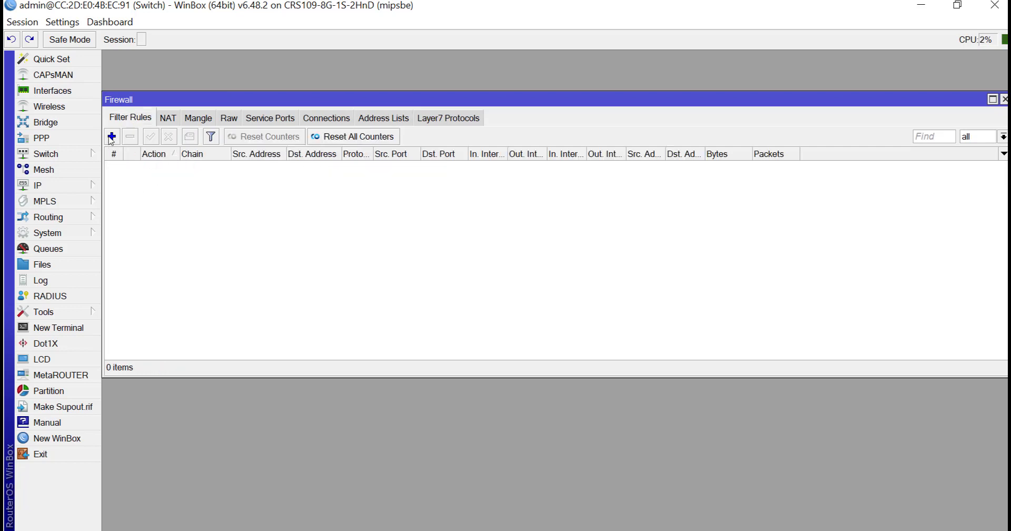
click(194, 120)
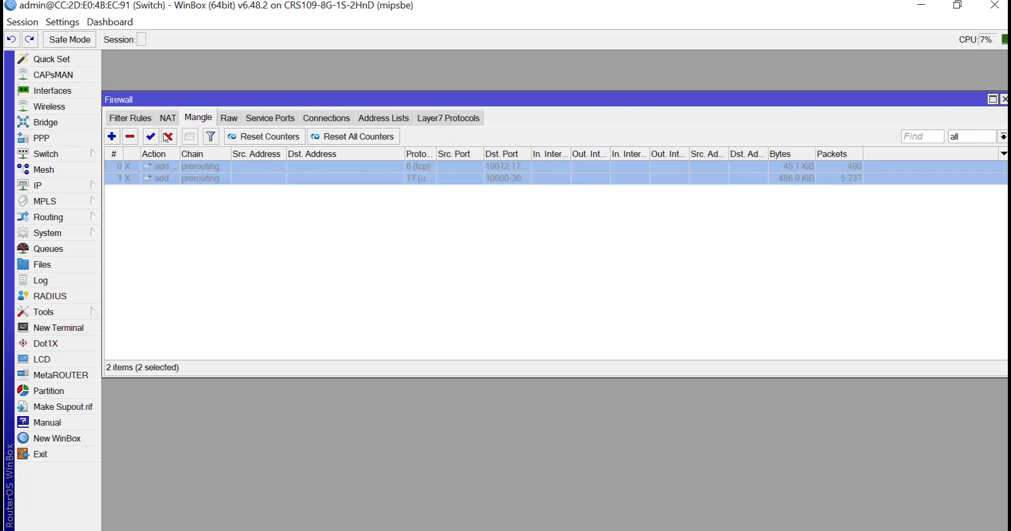
click(122, 119)
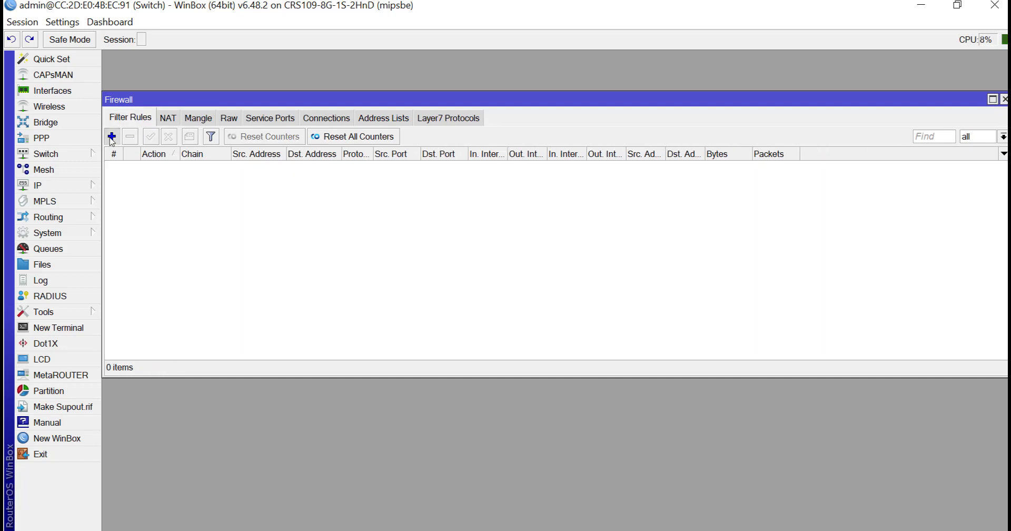
click(112, 136)
click(203, 100)
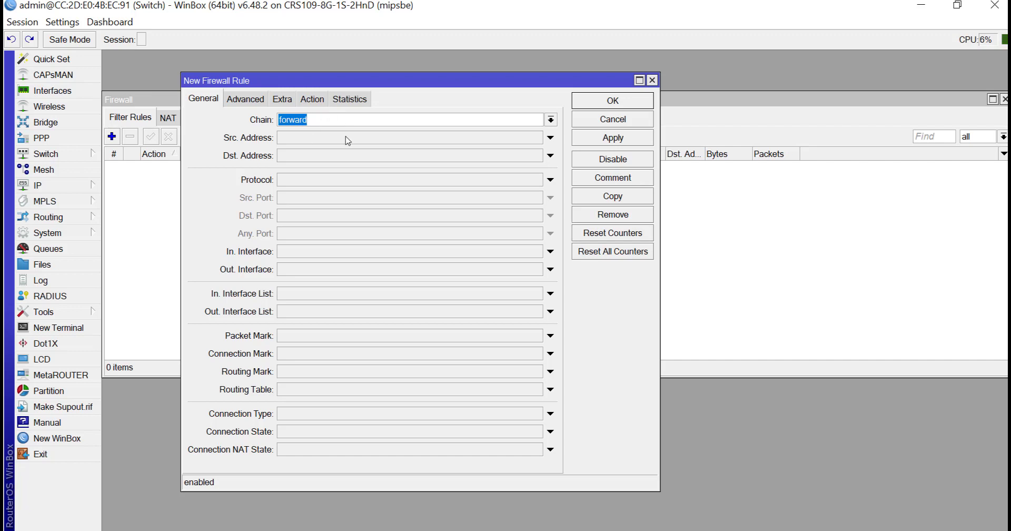
click(321, 139)
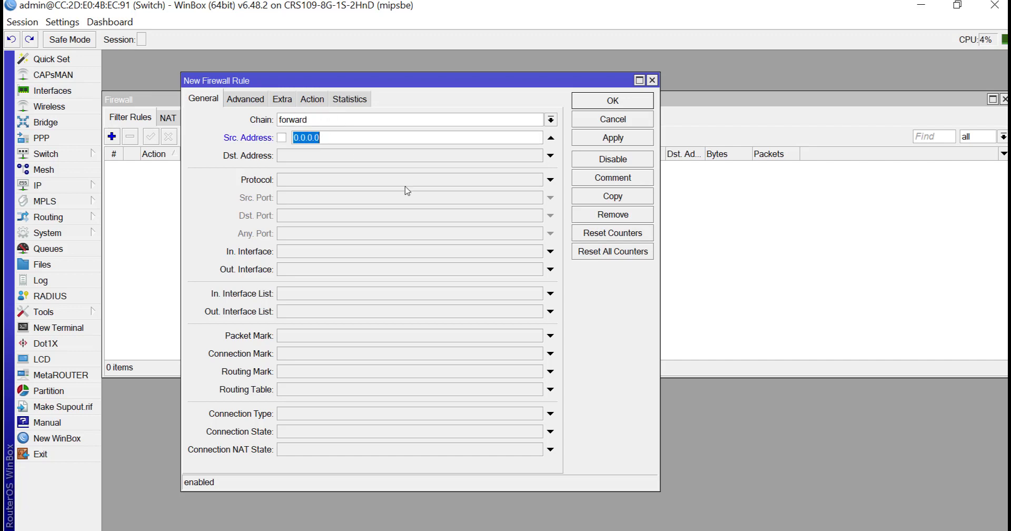
Step: Switch to Command Prompt and run ipconfig to look up the computer's network address
key(super)
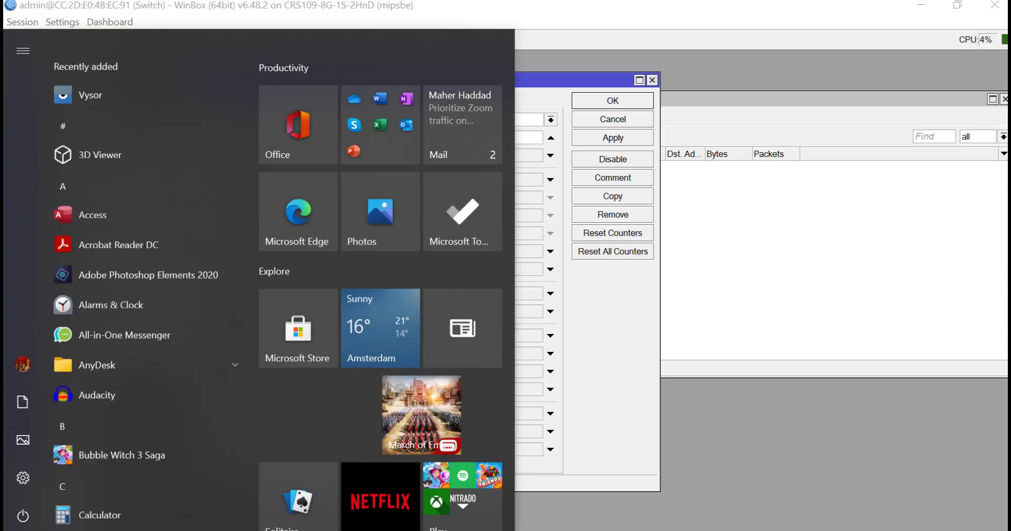
text(cmd)
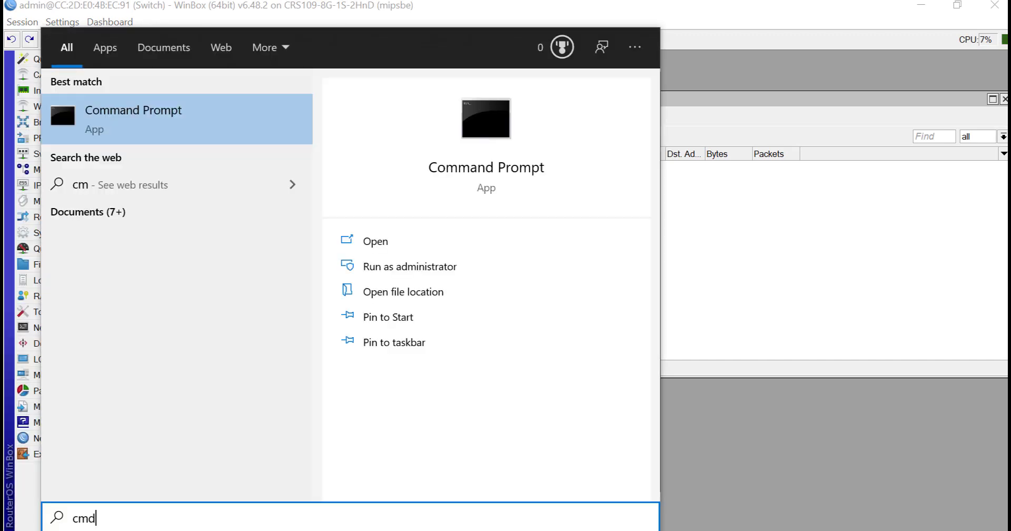
key(Return)
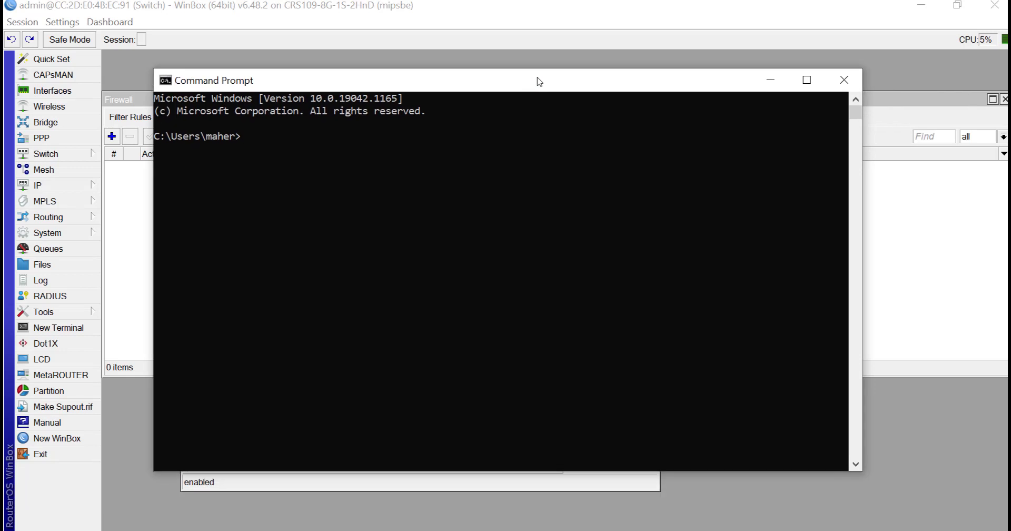
text(ipconfig)
key(Return)
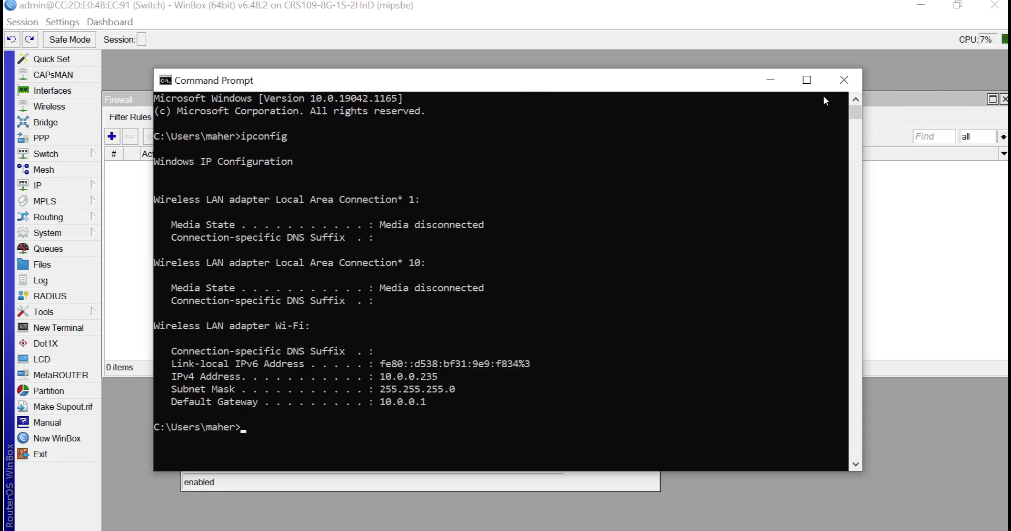
Step: Close Command Prompt and set the new forward rule's source address to 10.0.0.0/24
click(844, 79)
key(Tab)
text(1)
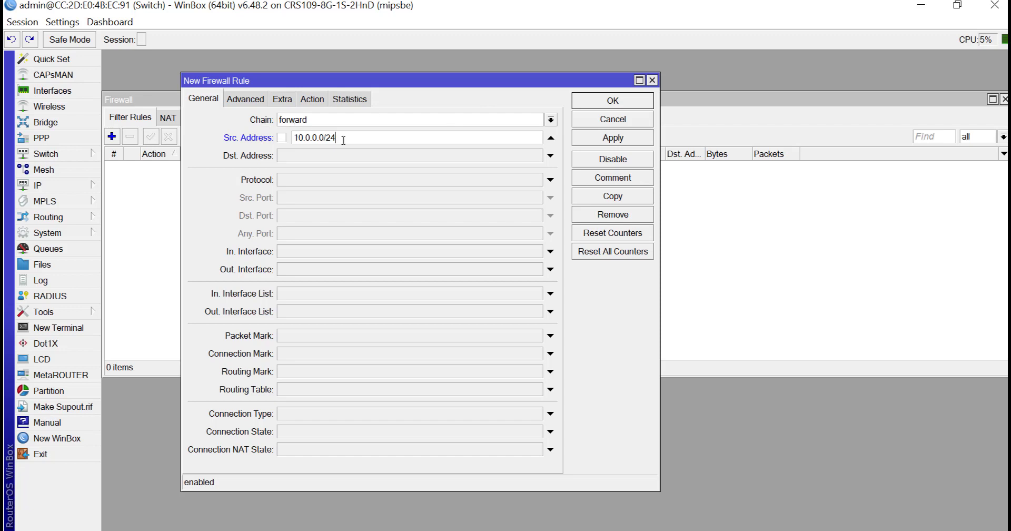
drag(367, 135, 277, 138)
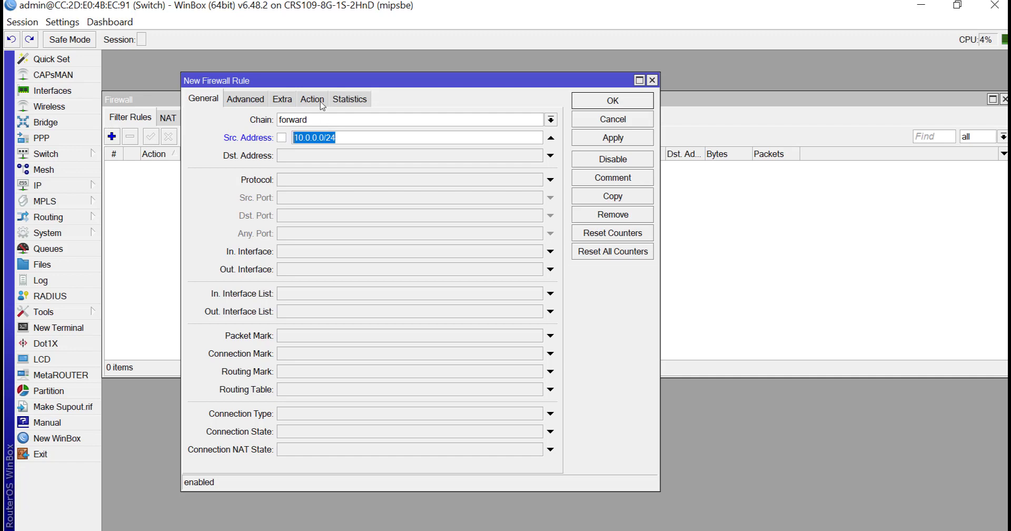
Step: Set the rule's destination address list to PUBGM
click(245, 99)
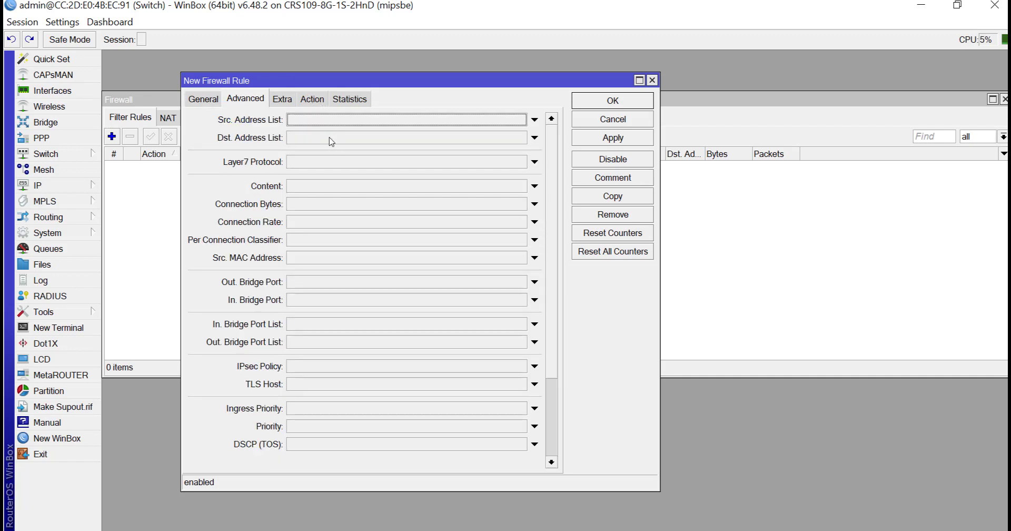
click(437, 141)
click(520, 137)
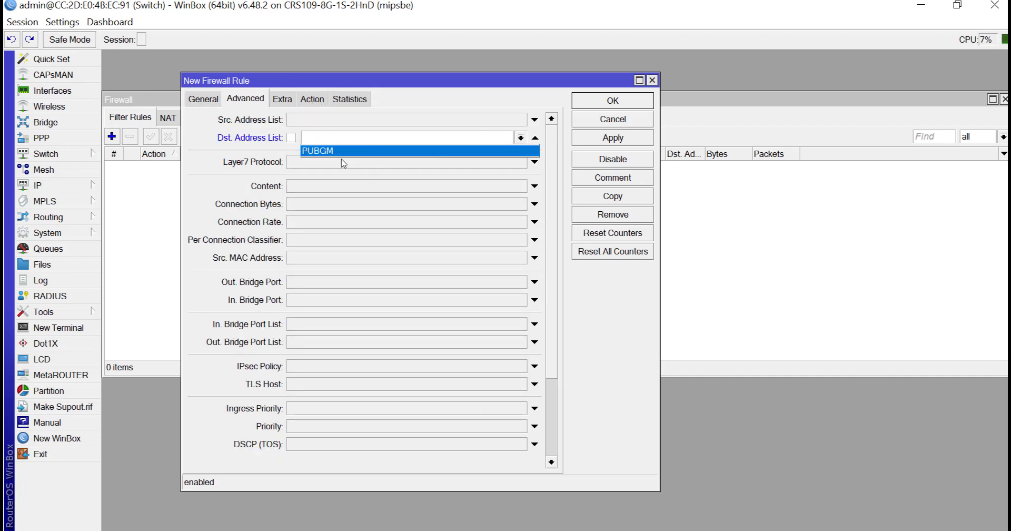
click(318, 152)
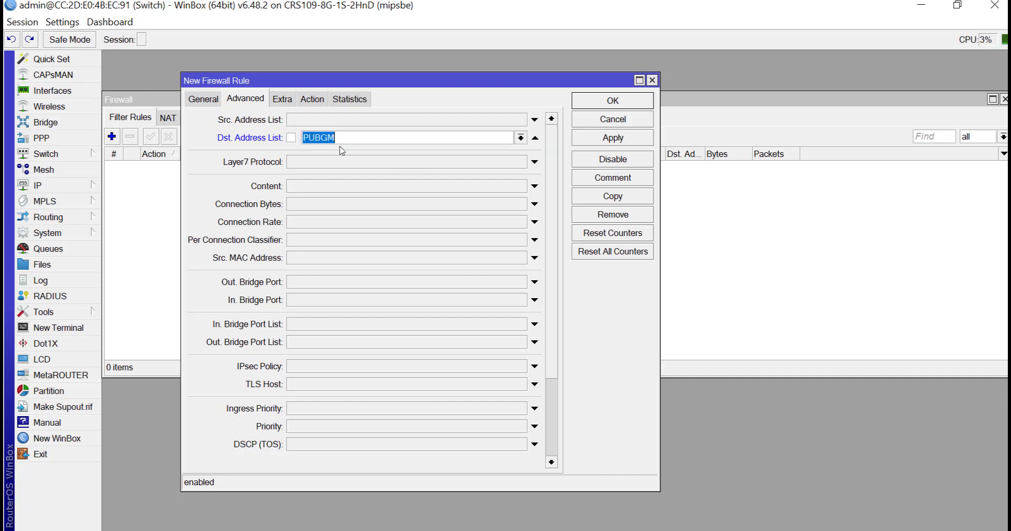
Step: Set the rule's action to drop and save the new firewall rule
click(312, 99)
click(311, 121)
click(308, 163)
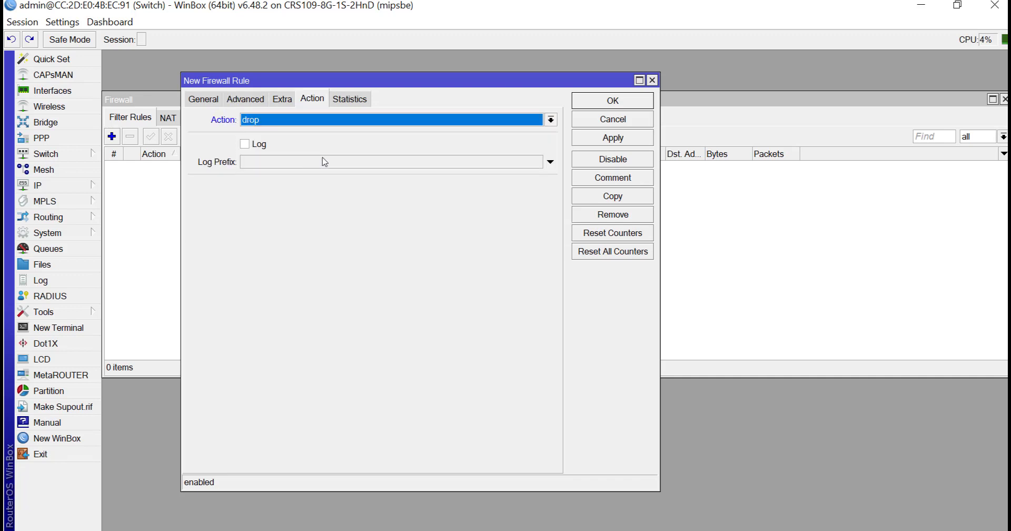
click(612, 101)
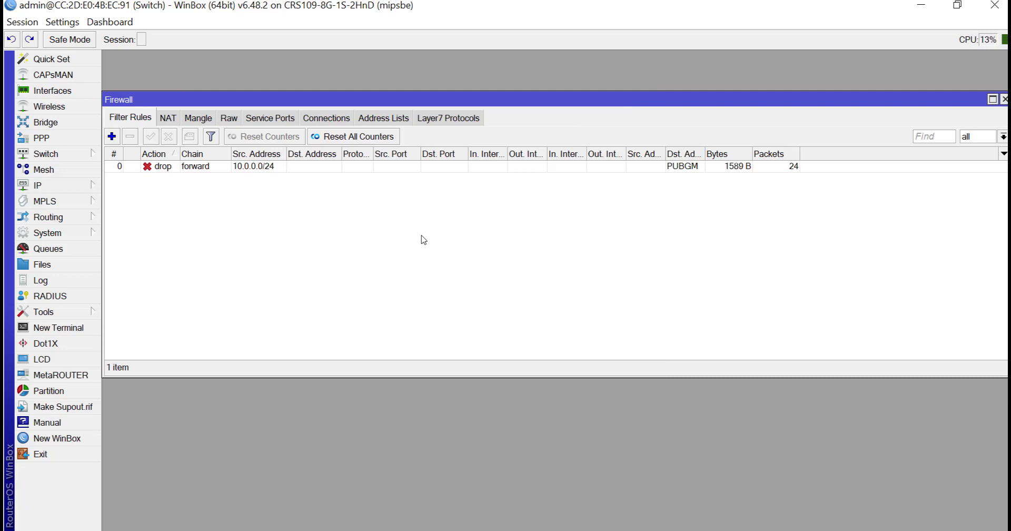
Step: Compare the drop rule's traffic counters with the PUBG Mobile match on the mirrored phone and review the PUBGM address list
click(742, 166)
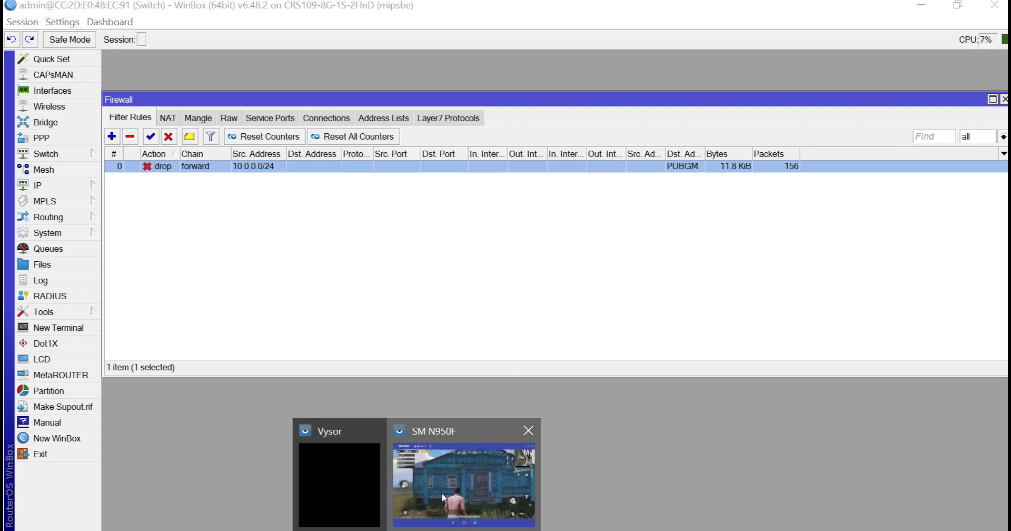
click(453, 500)
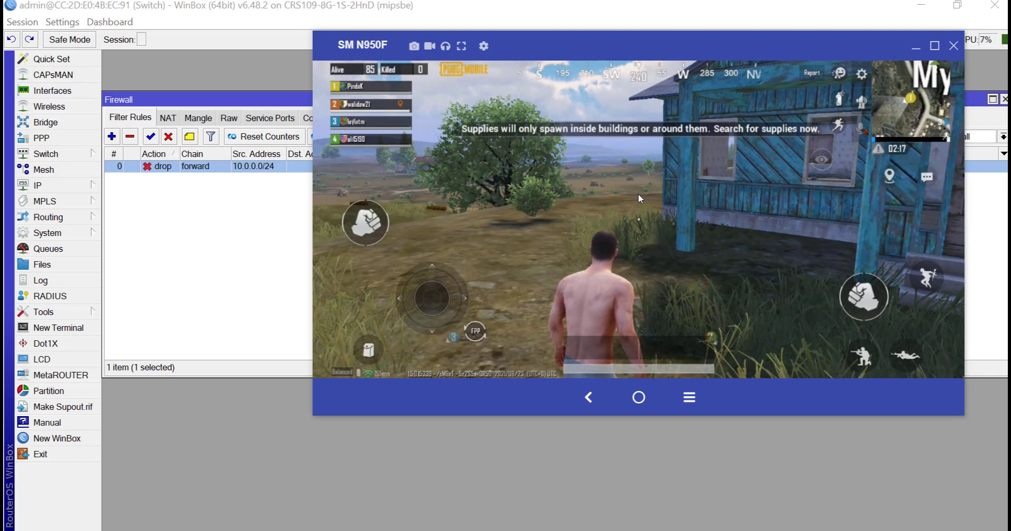
click(208, 231)
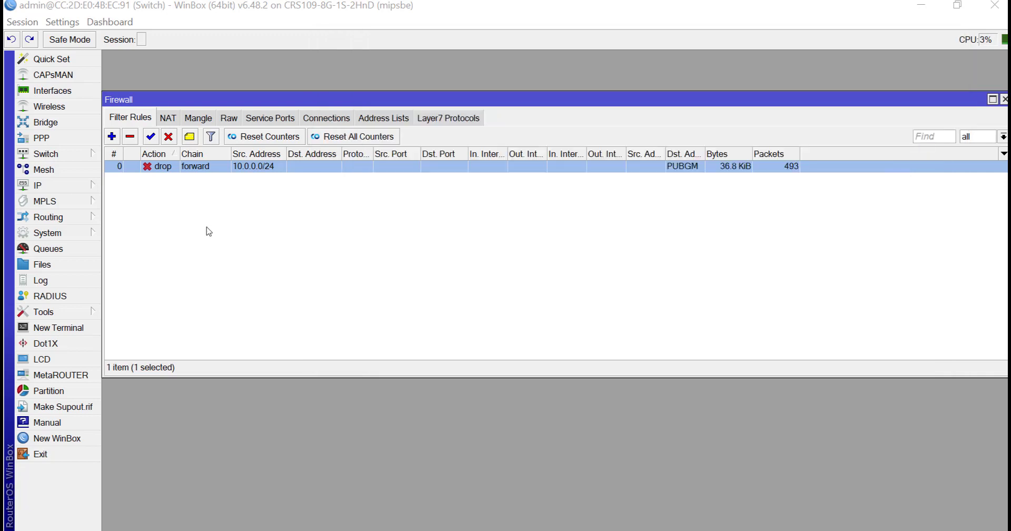
click(378, 116)
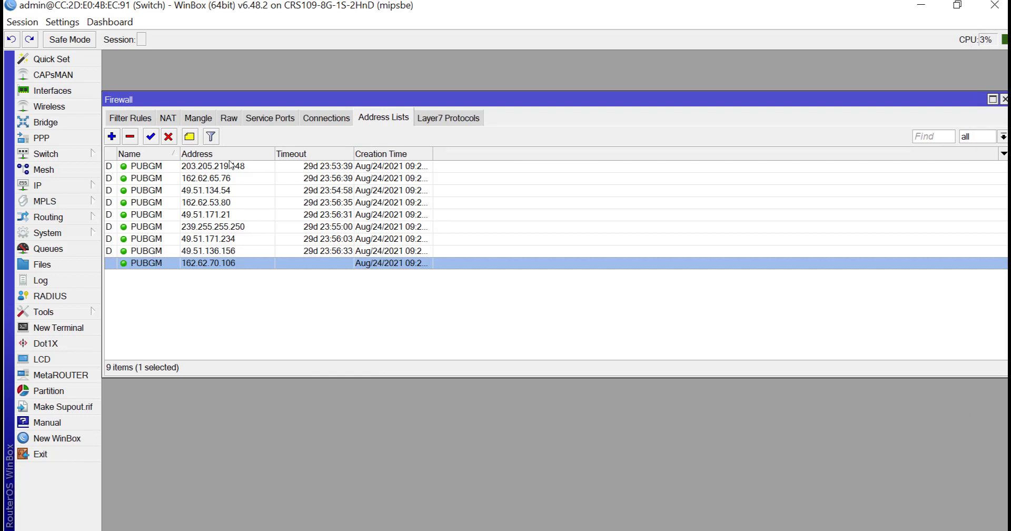
click(138, 119)
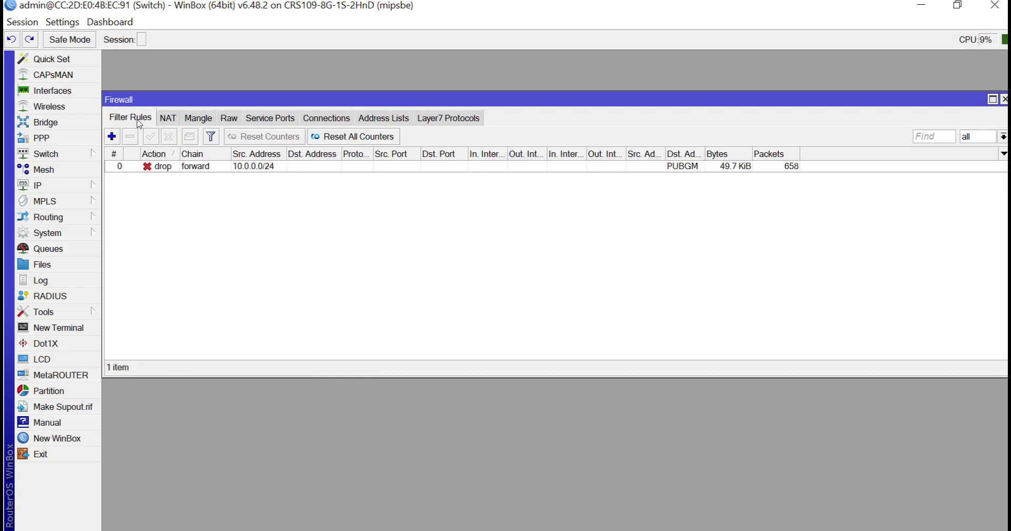
click(742, 167)
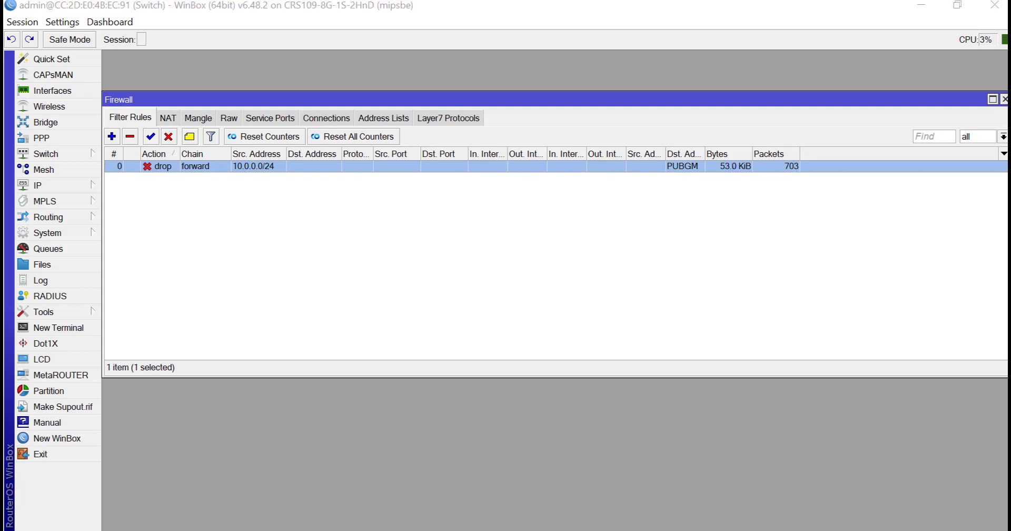
click(454, 477)
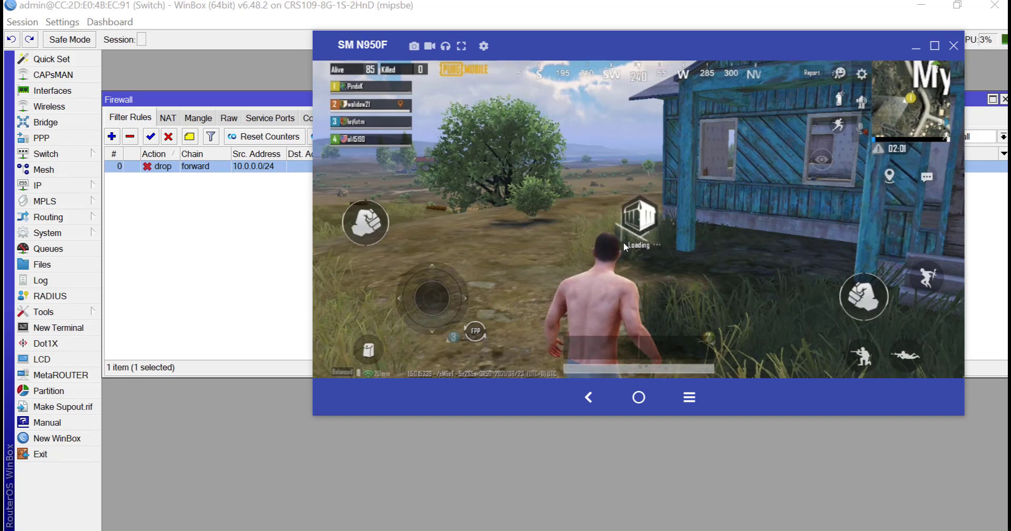
drag(823, 43, 769, 42)
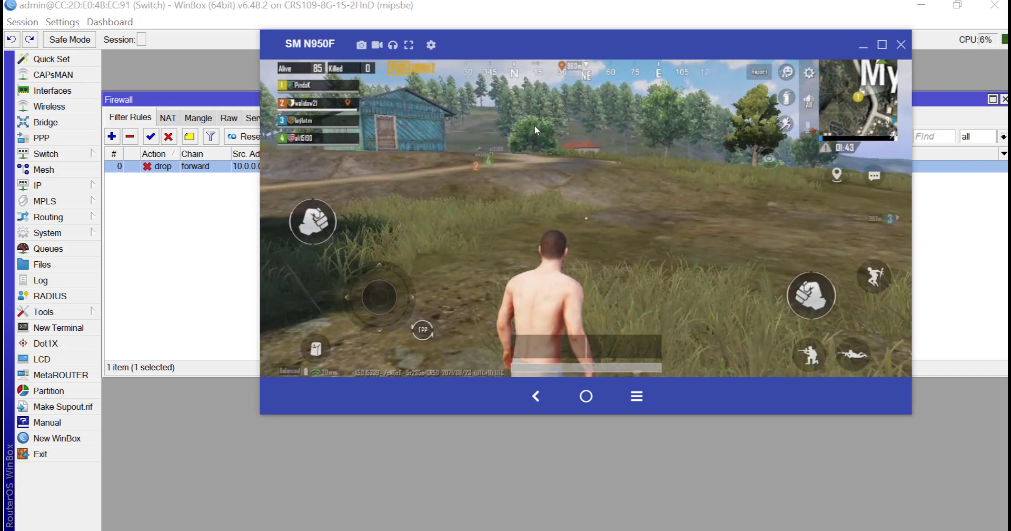
drag(586, 41, 596, 55)
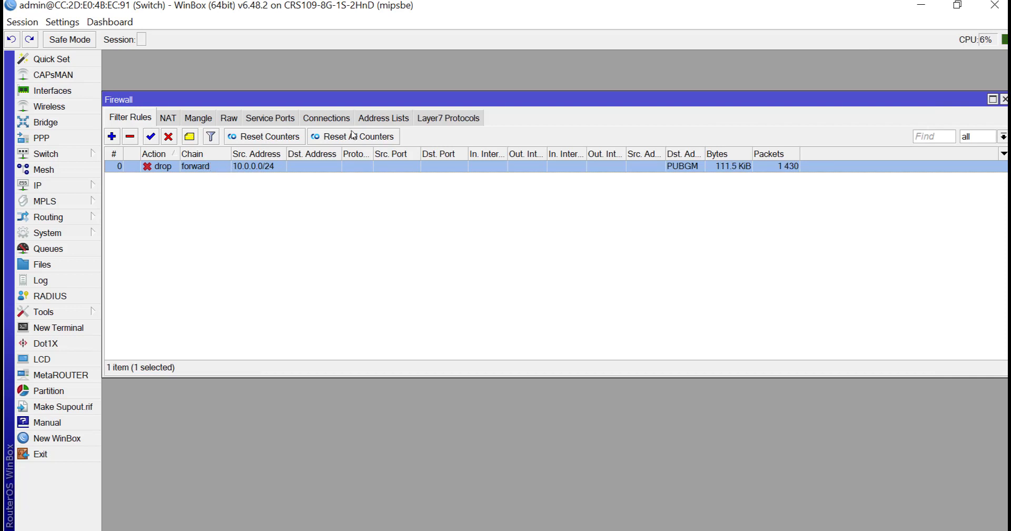
click(381, 117)
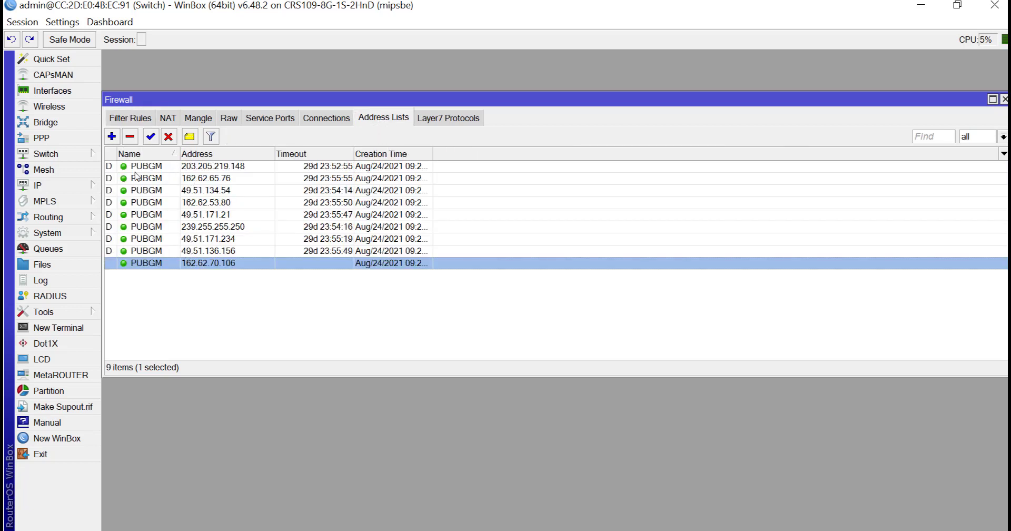
click(128, 118)
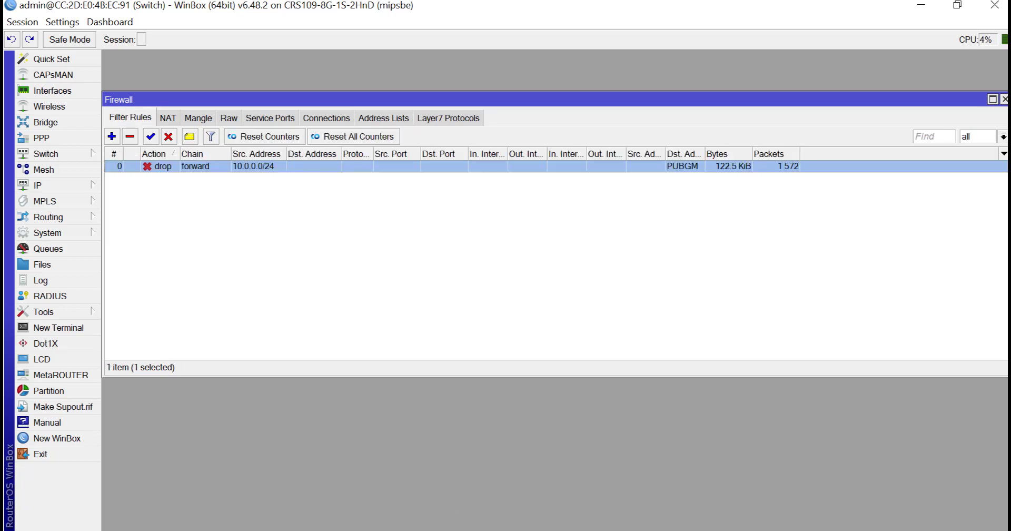
Step: Bring up the mirrored phone and place it below the drop rule to watch PUBG Mobile start alongside the counters
mouse_move(416, 529)
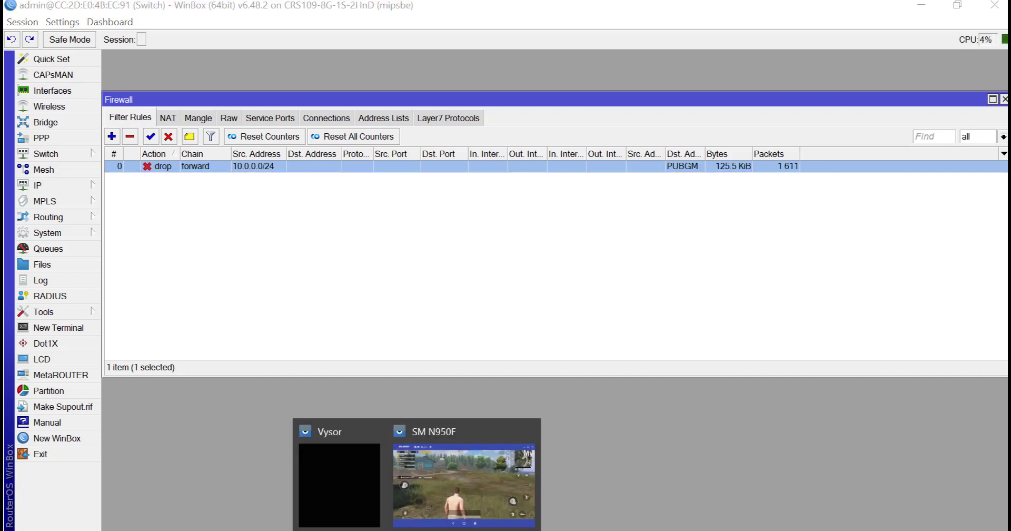
click(458, 492)
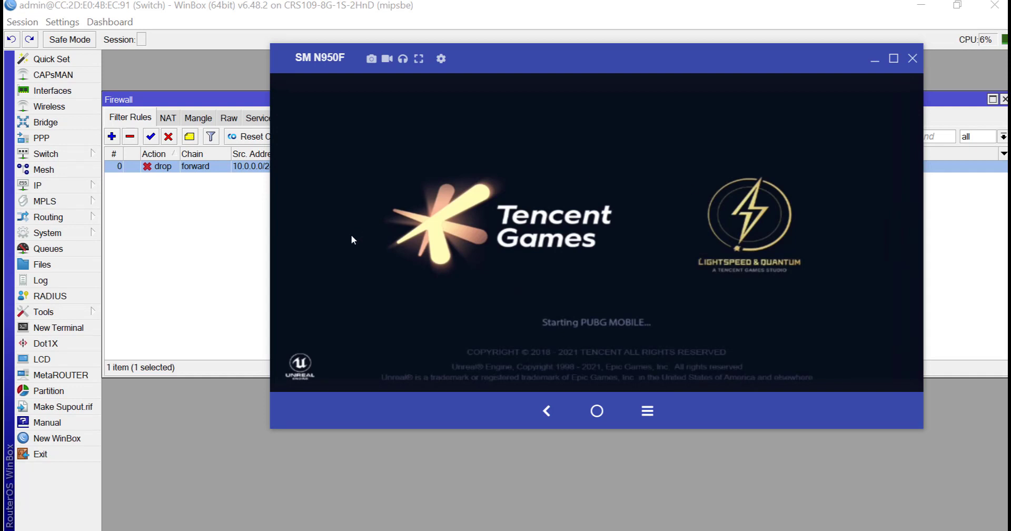
drag(494, 54, 487, 191)
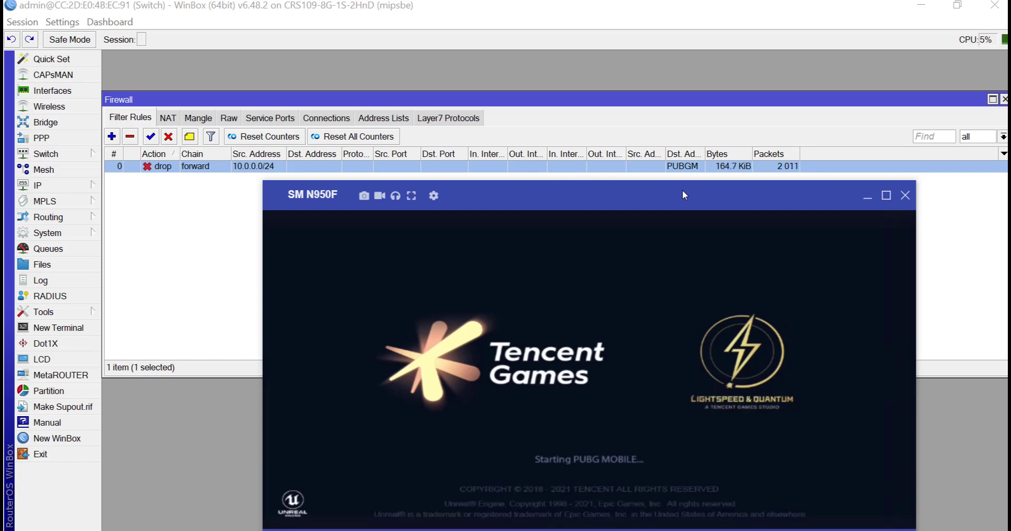
drag(685, 193, 683, 189)
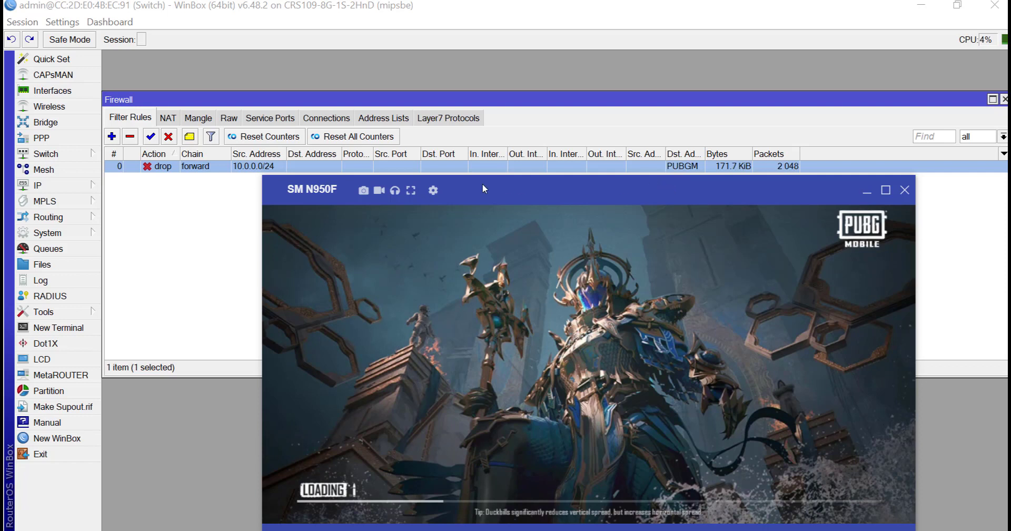
Step: Enable both disabled prerouting mangle rules and display the firewall address lists
click(194, 119)
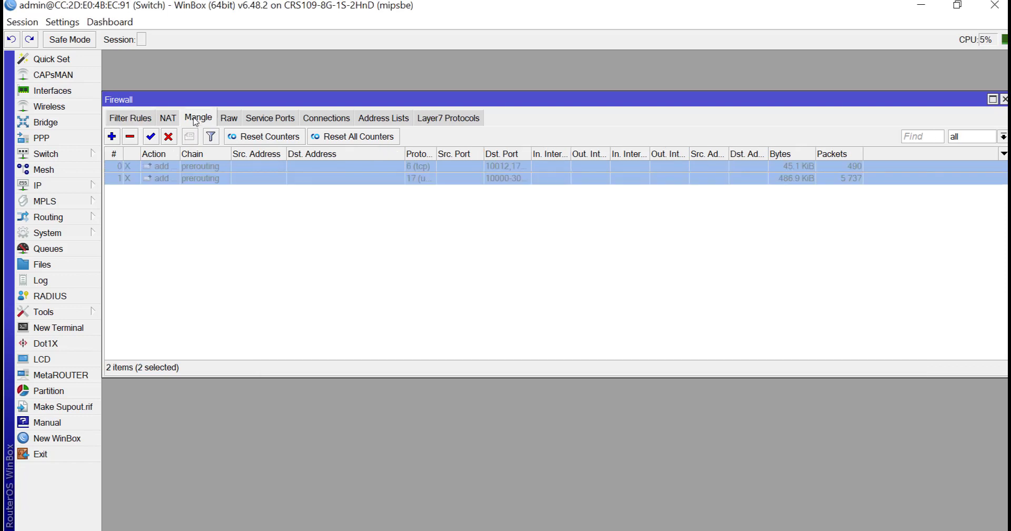
click(152, 139)
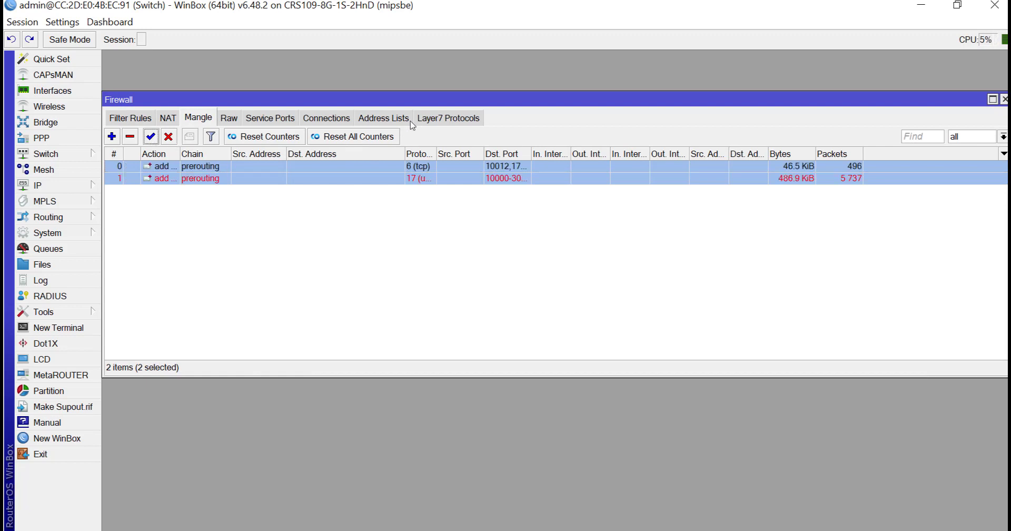
click(375, 120)
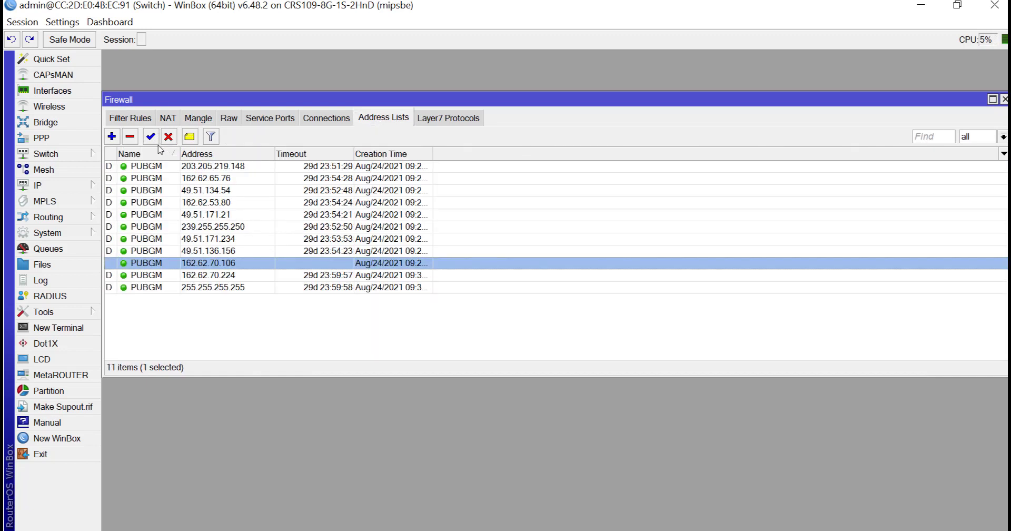
Step: Inspect the PUBGM entries 162.62.70.224 and 255.255.255.255 and check the drop rule's counters
click(197, 275)
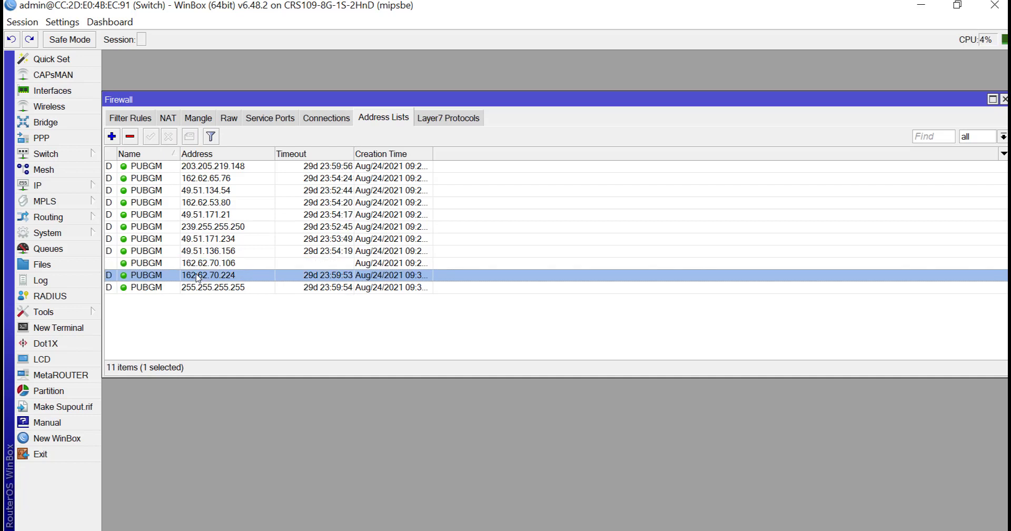
click(201, 289)
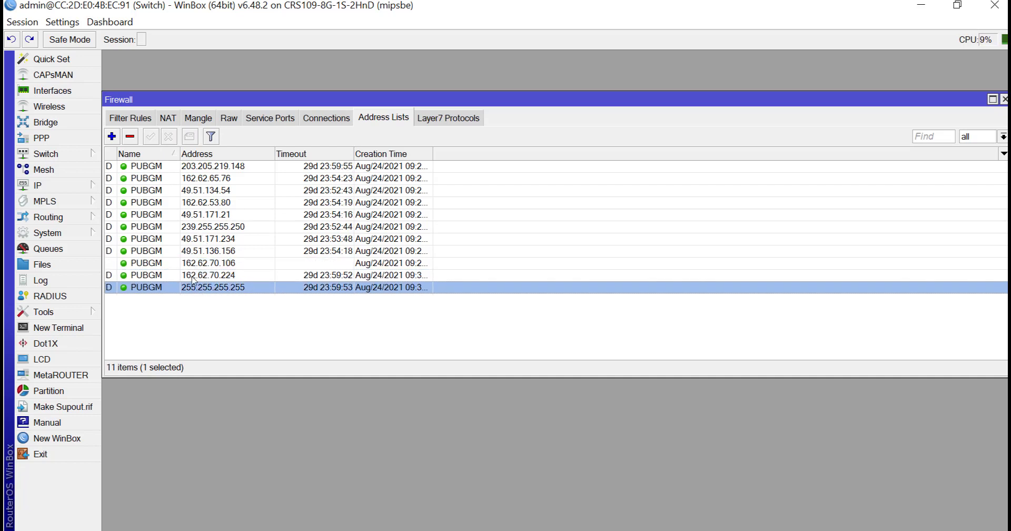
click(136, 119)
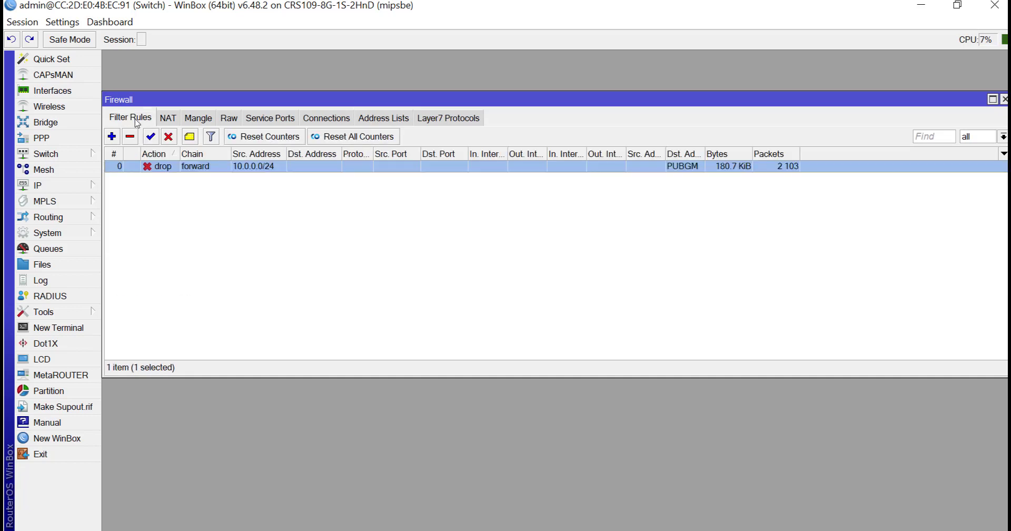
click(356, 118)
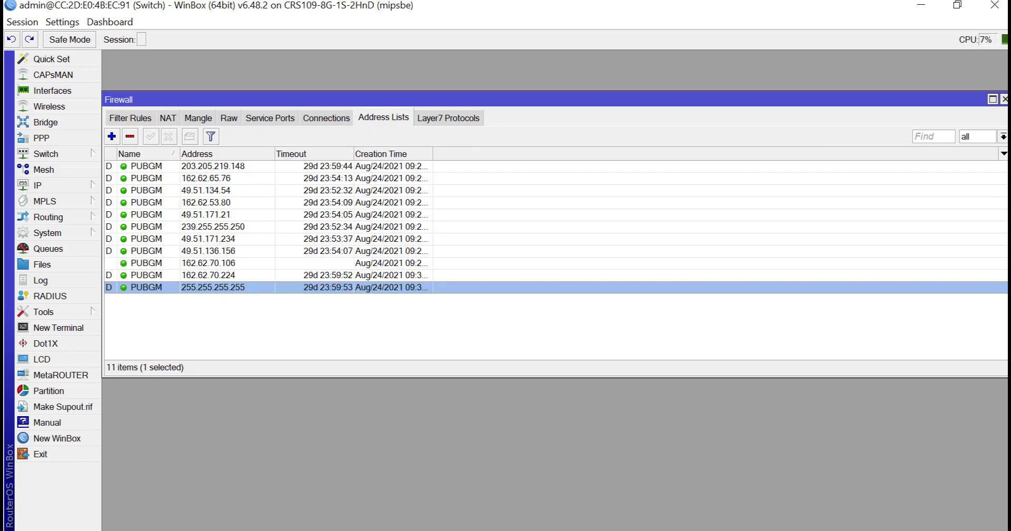
Step: Switch to the mirrored phone and dismiss the promotional and event screens to reach the PUBG Mobile lobby
mouse_move(421, 529)
click(464, 485)
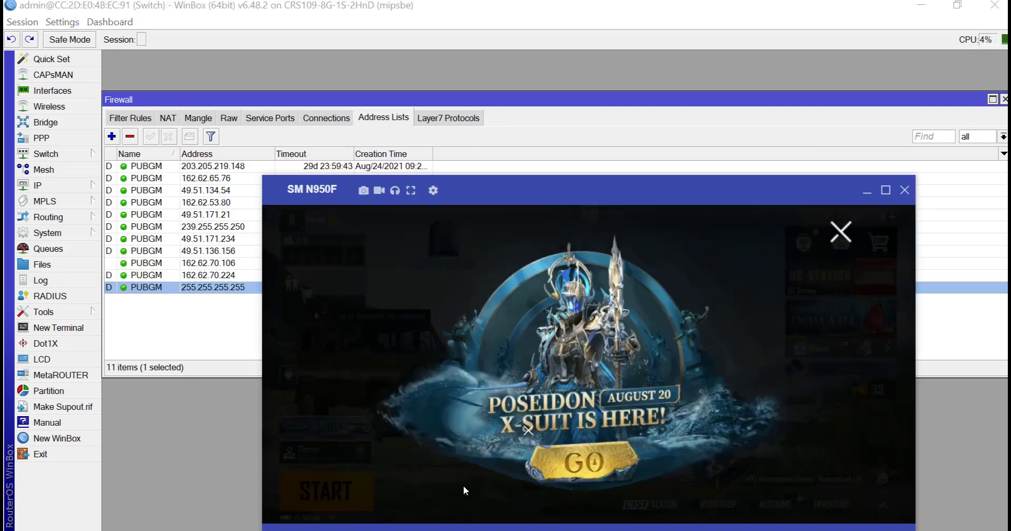
click(781, 303)
click(783, 307)
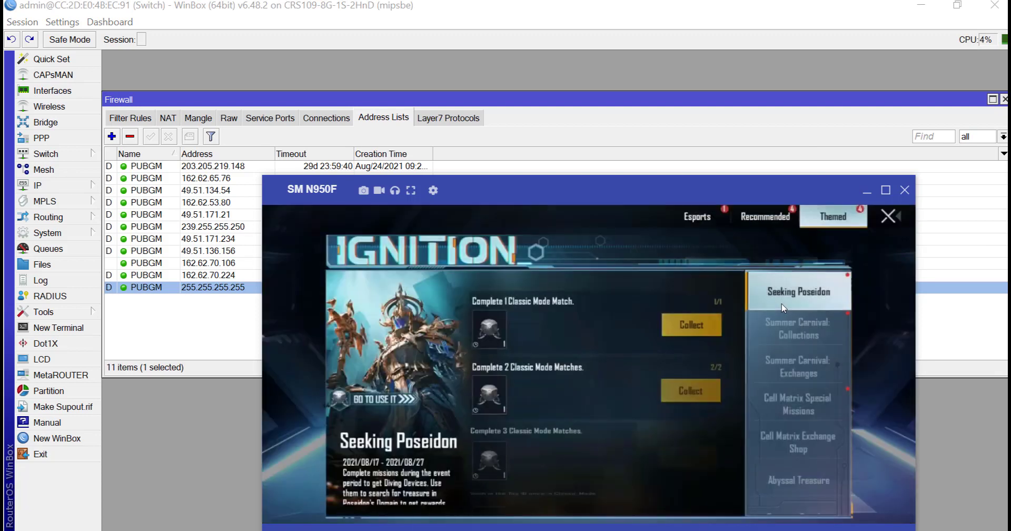
right_click(783, 307)
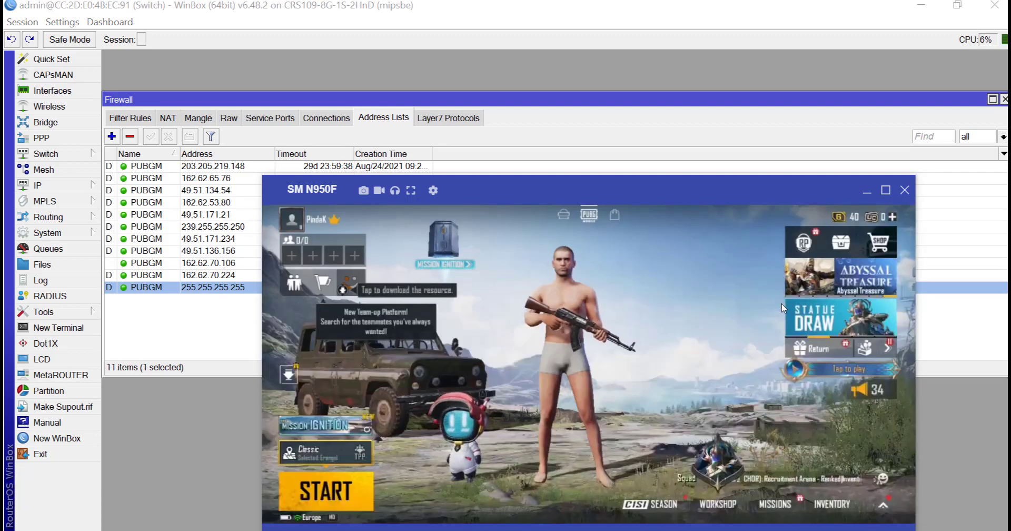
Step: Check the PUBG Mobile lobby's connection on the mirrored phone and return to the firewall filter rules
click(605, 373)
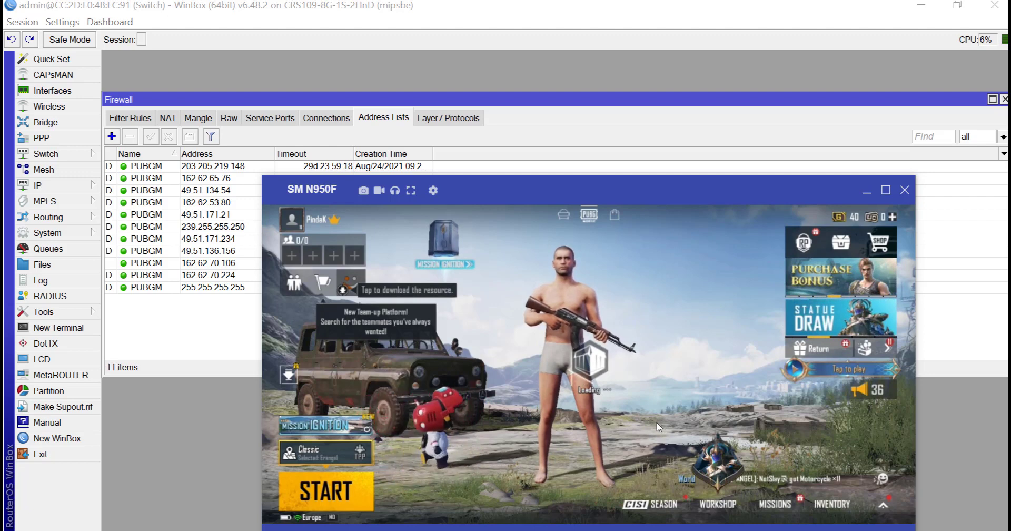
drag(633, 183, 614, 201)
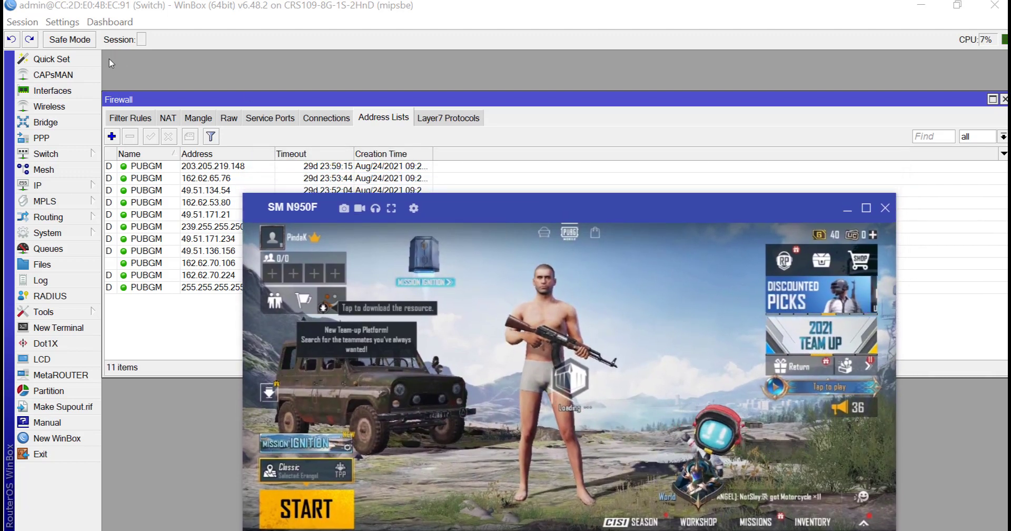
click(138, 118)
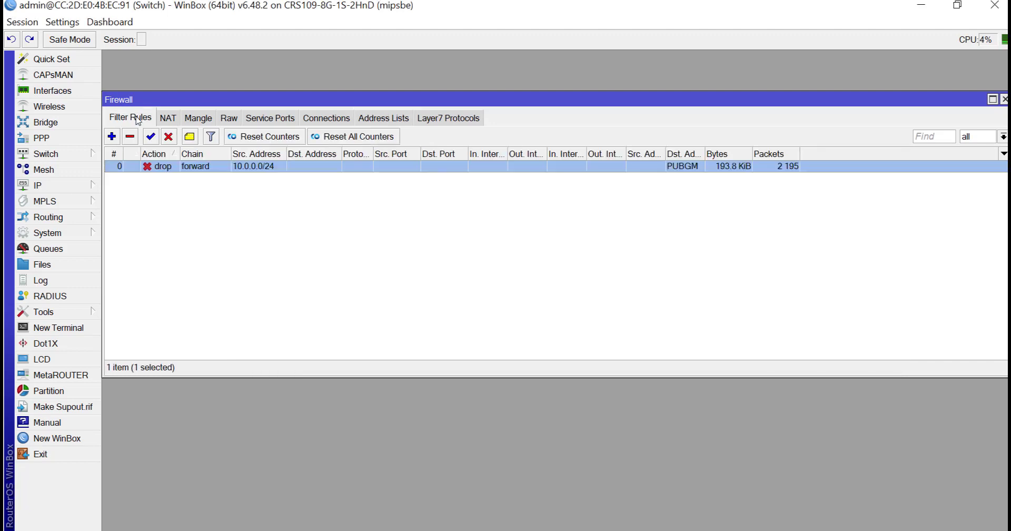
Step: Try to remove the dynamic 255.255.255.255 entry from the PUBGM address list
key(alt+Tab)
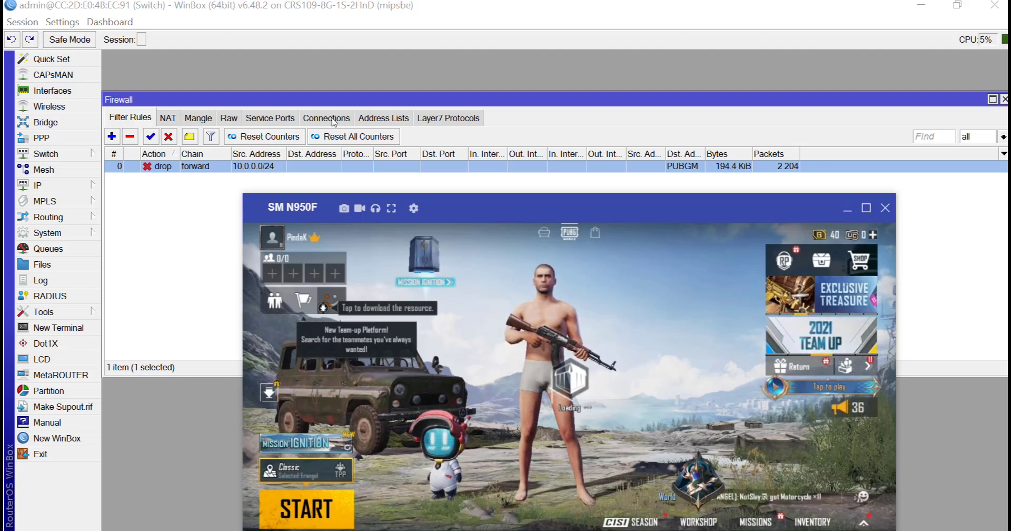
click(372, 119)
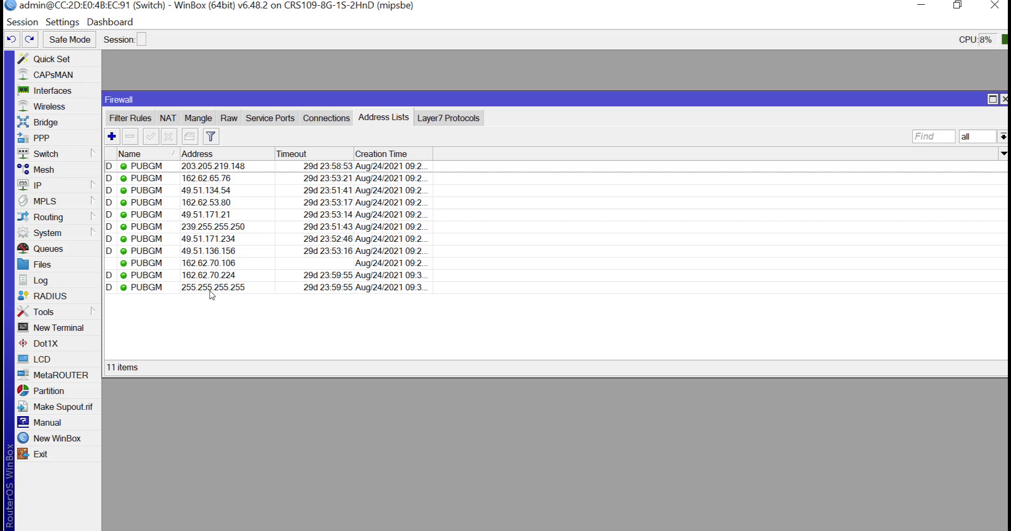
click(204, 275)
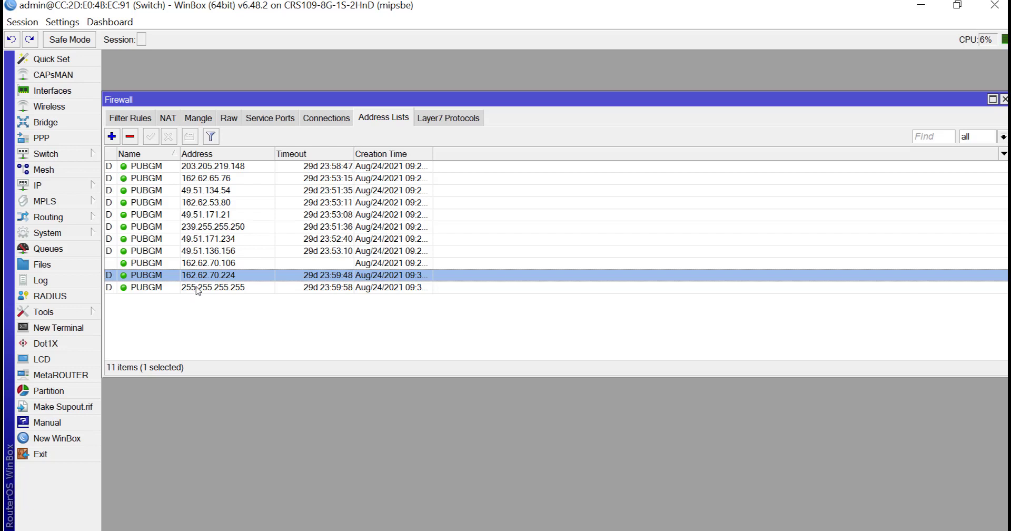
click(198, 288)
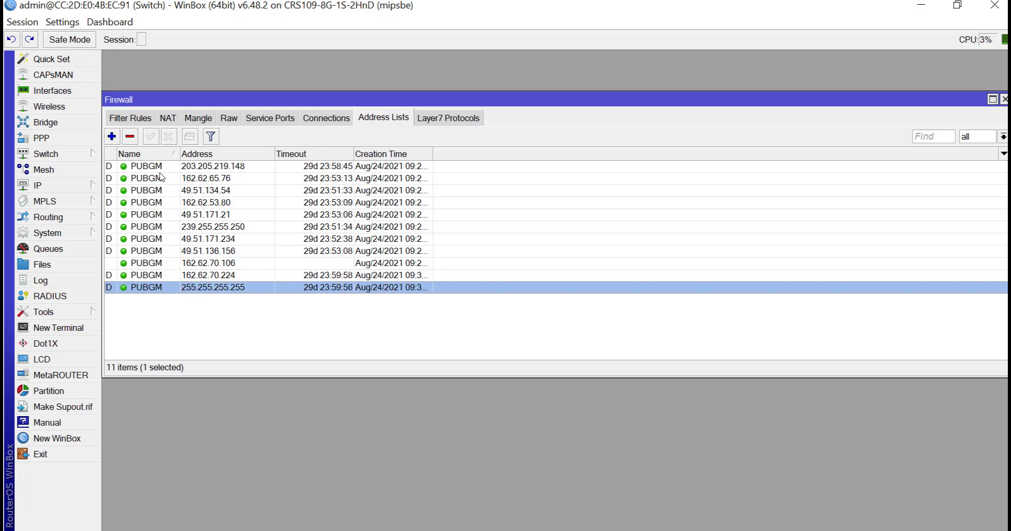
click(130, 136)
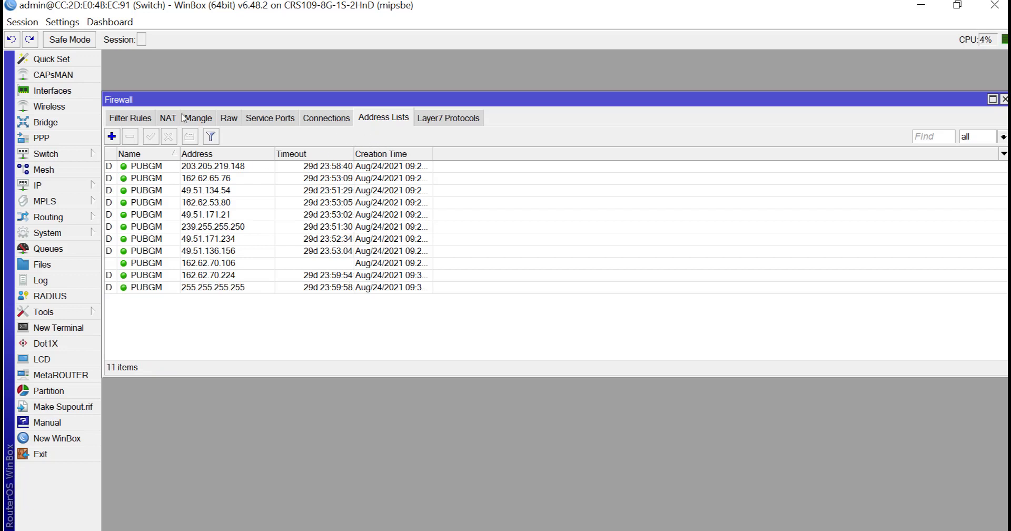
Step: Display the firewall filter rules, switch to the mirrored phone and accept the server notice in PUBG Mobile
click(129, 119)
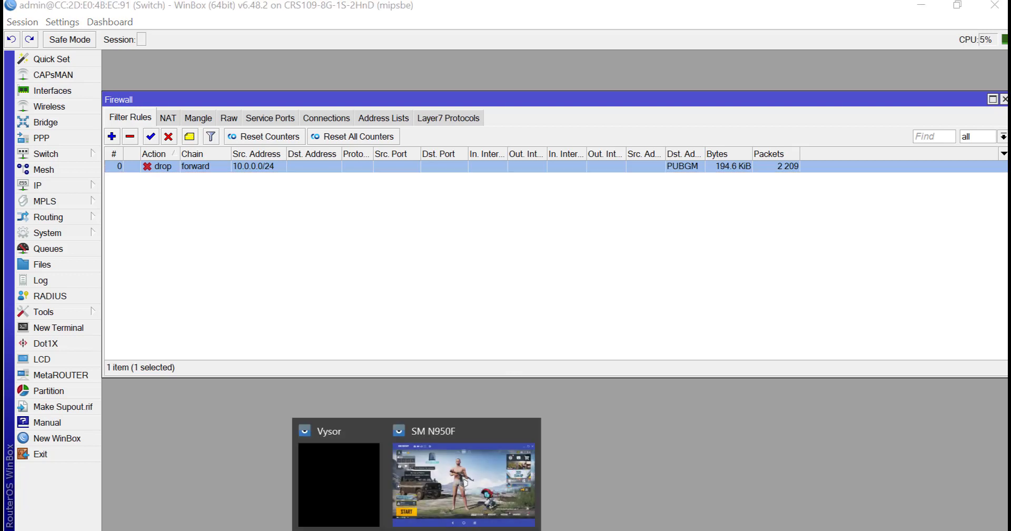
click(459, 477)
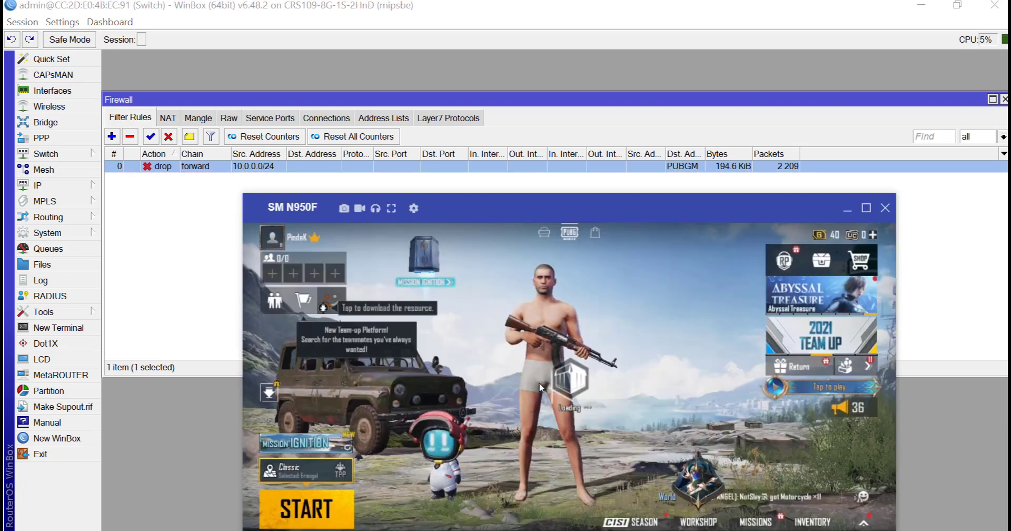
drag(575, 209, 547, 186)
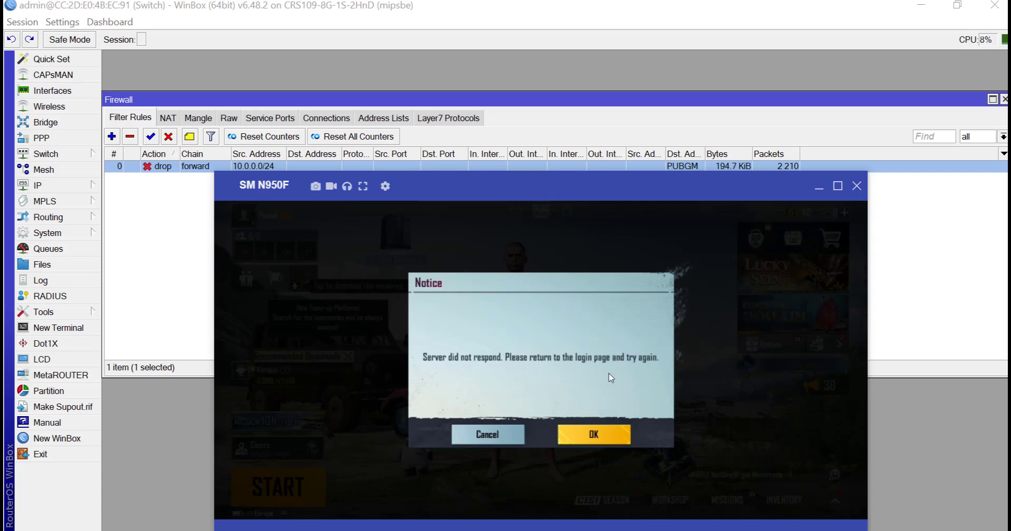
click(594, 434)
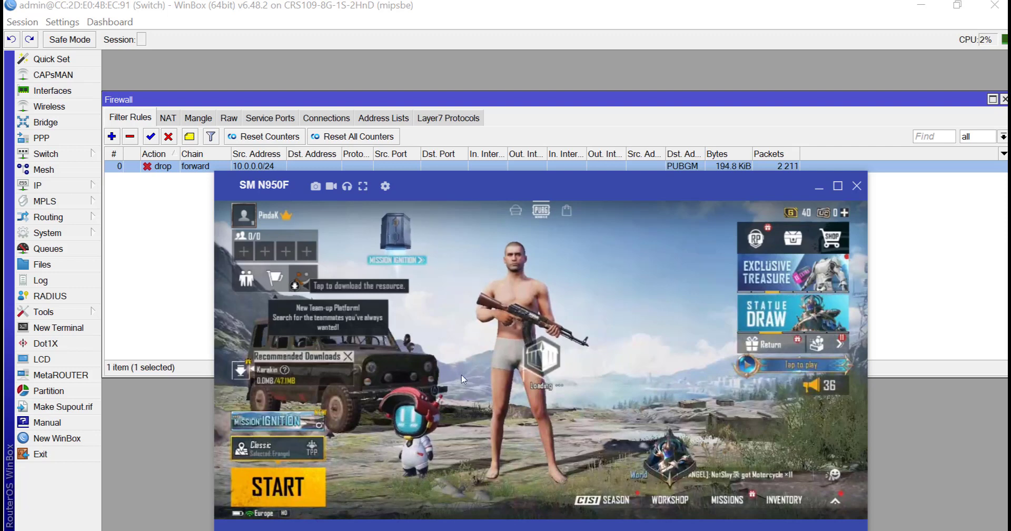
Step: Disable both prerouting mangle rules in the firewall
click(199, 121)
click(199, 119)
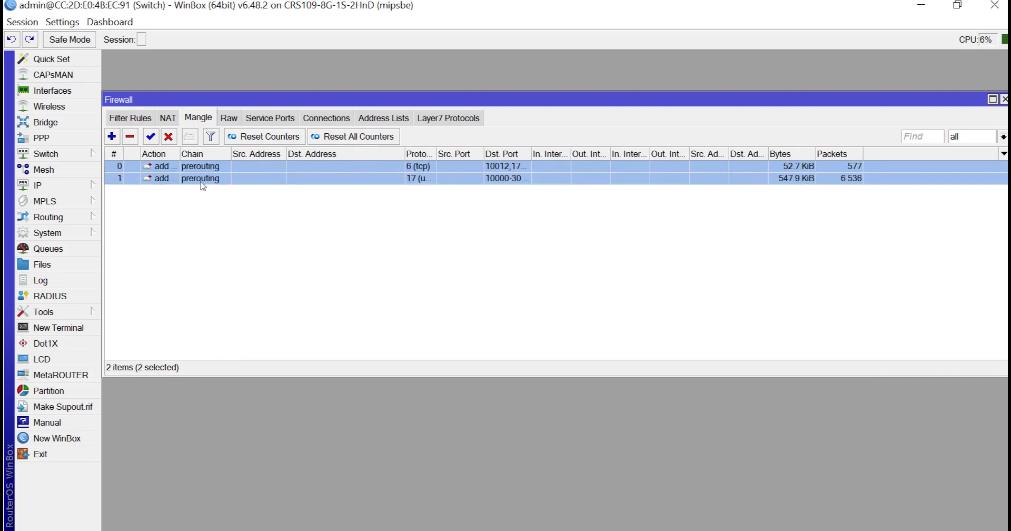
click(168, 136)
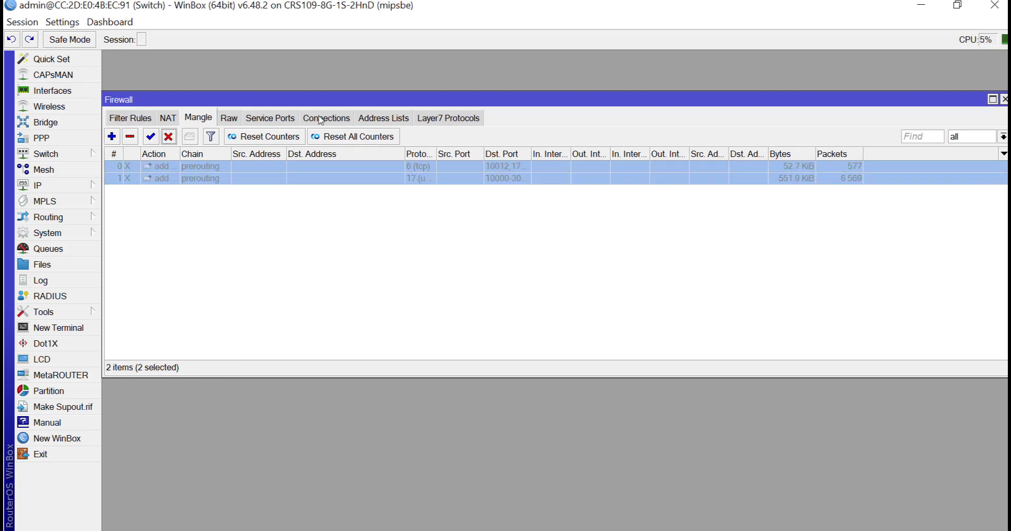
Step: Remove the 255.255.255.255 entry from the PUBGM address list
click(397, 119)
click(164, 288)
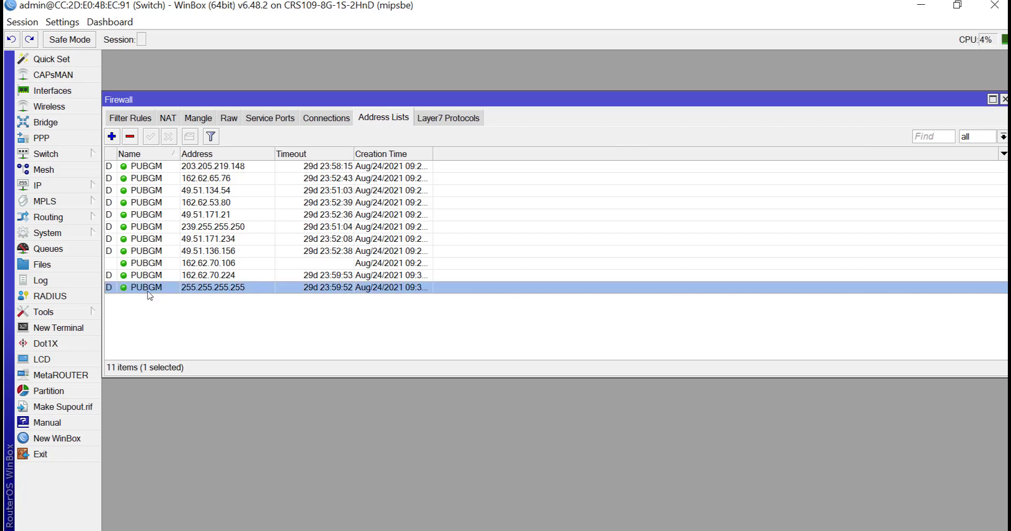
click(135, 138)
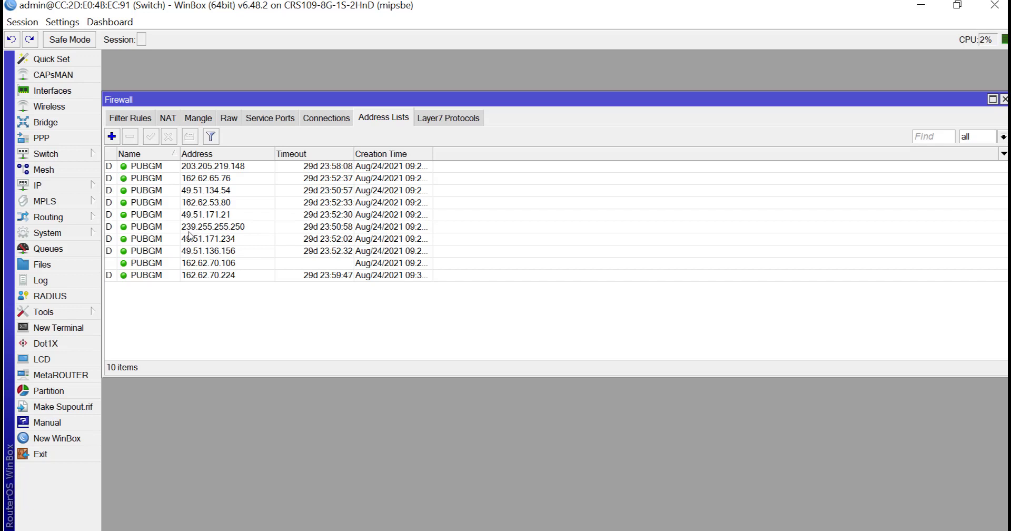
click(147, 119)
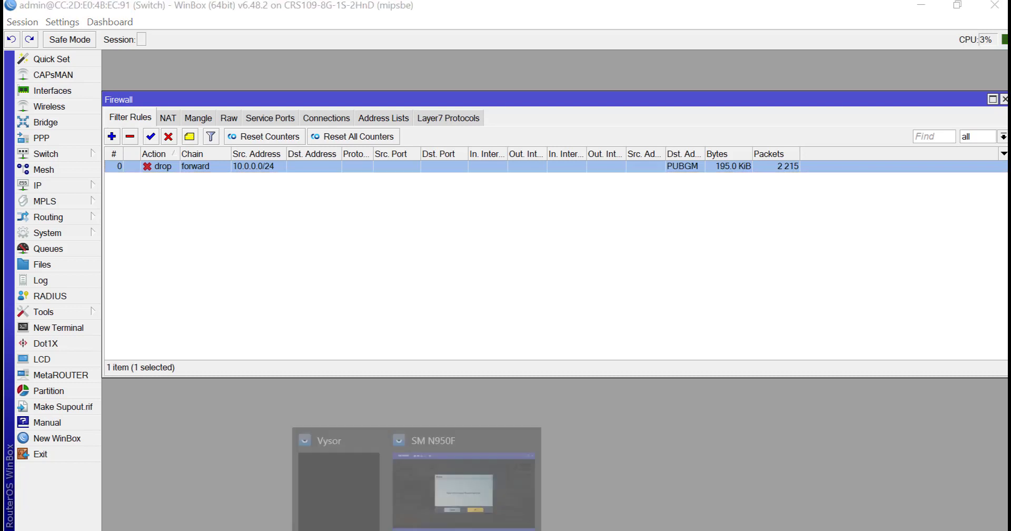
click(463, 469)
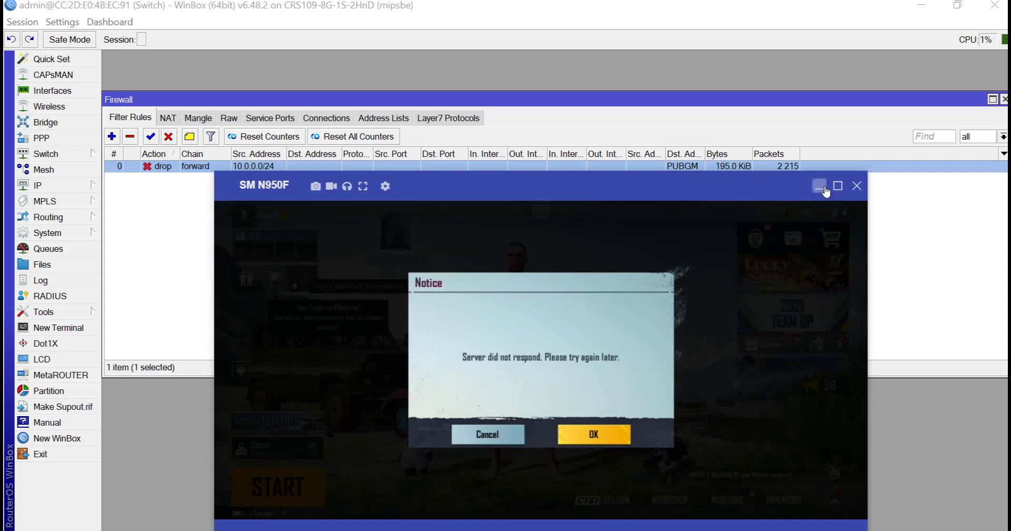
click(825, 190)
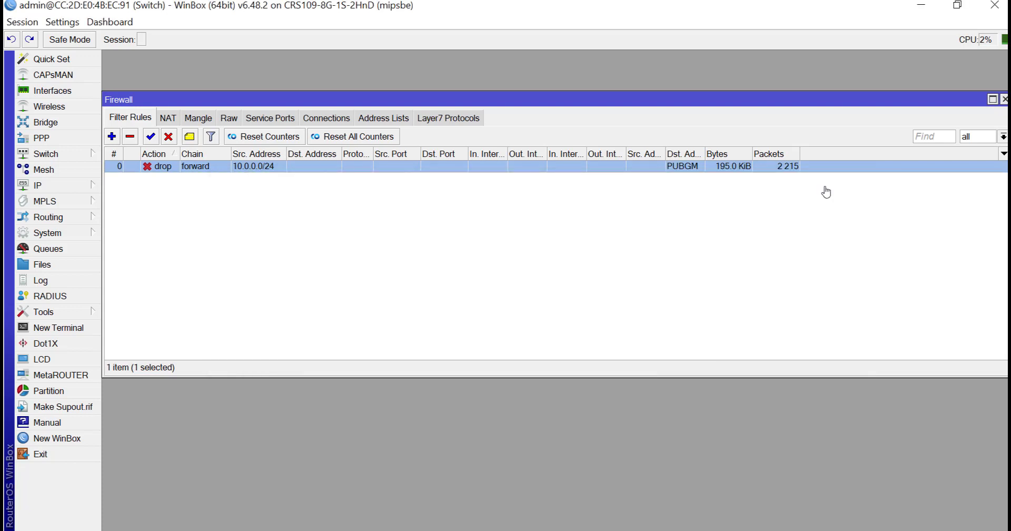